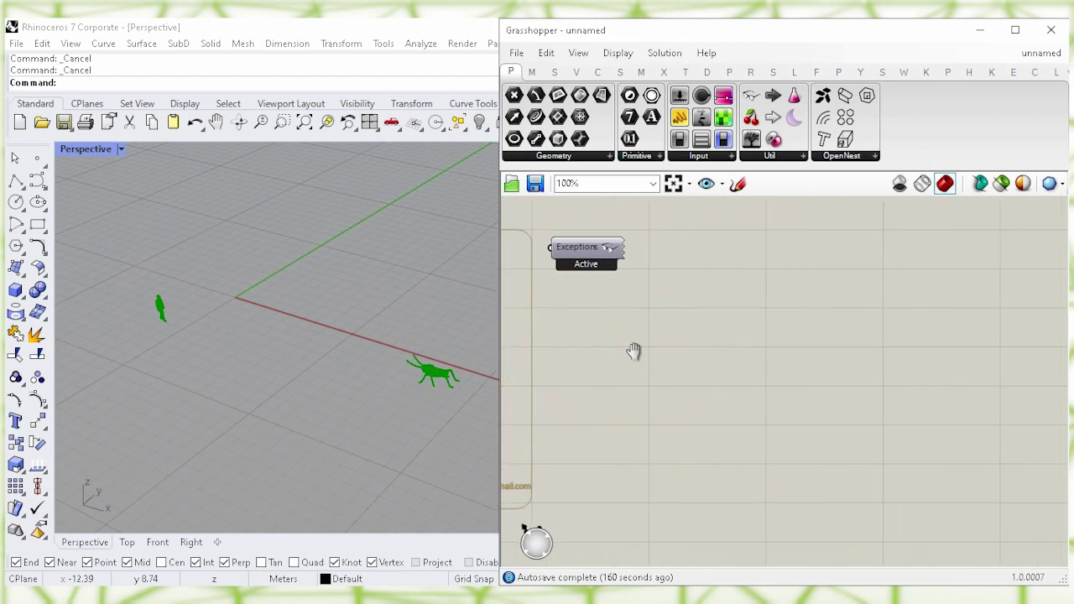
Step: Add a YZ Plane component to the canvas
double_click(793, 363)
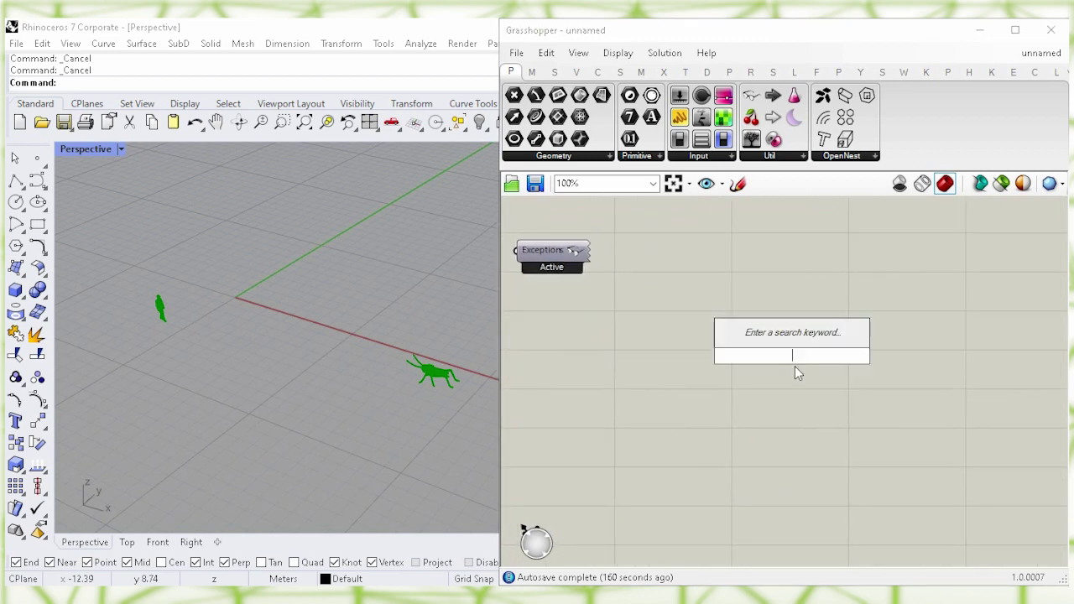
text(yz)
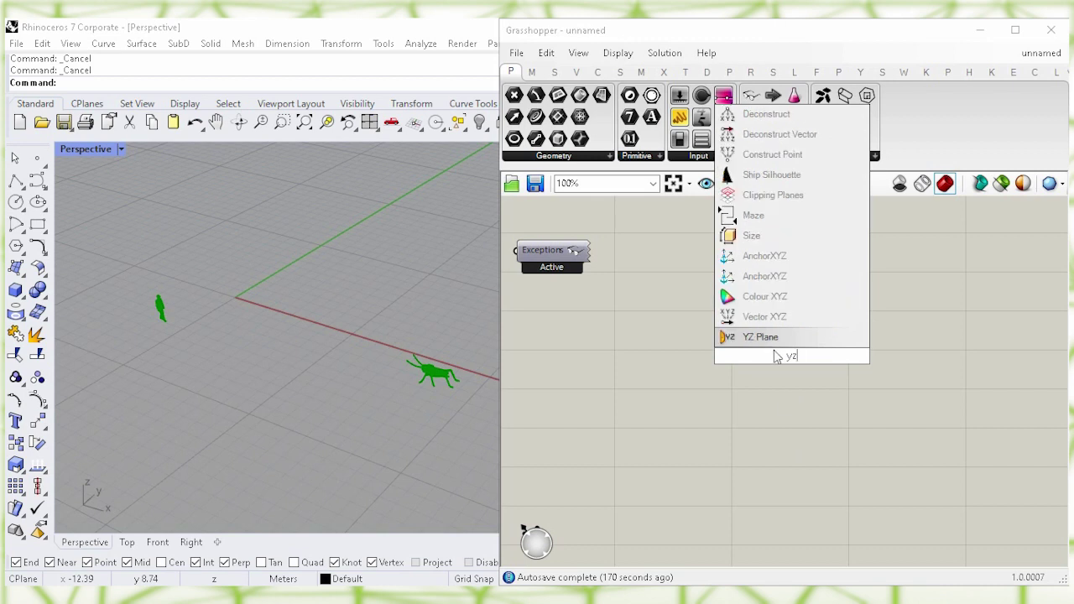
click(774, 344)
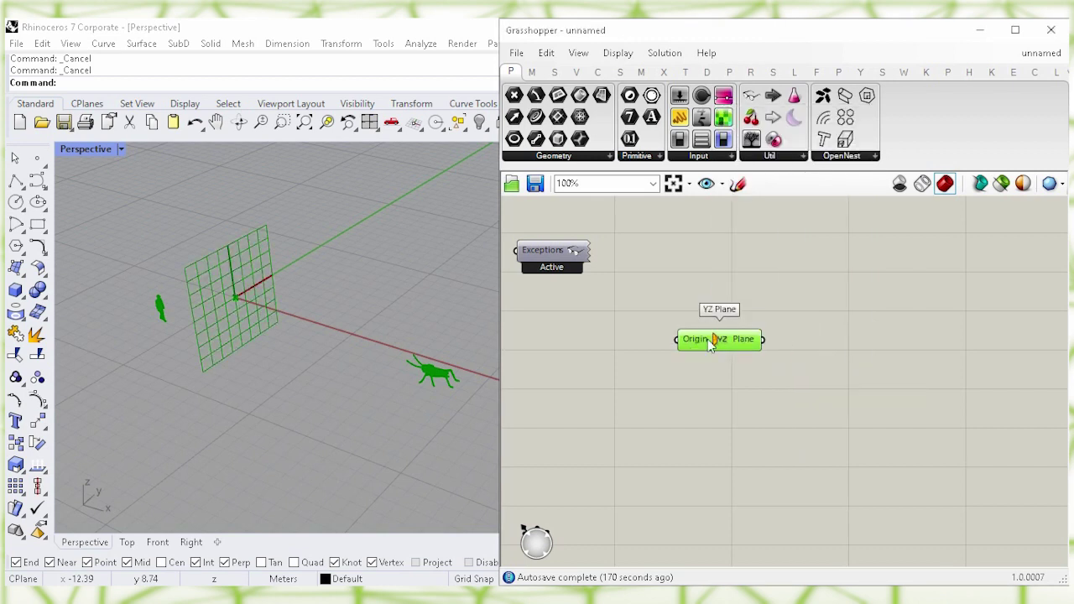
Step: Add an Arc component and connect the YZ Plane output to its Plane input
click(822, 401)
double_click(826, 400)
text(arc)
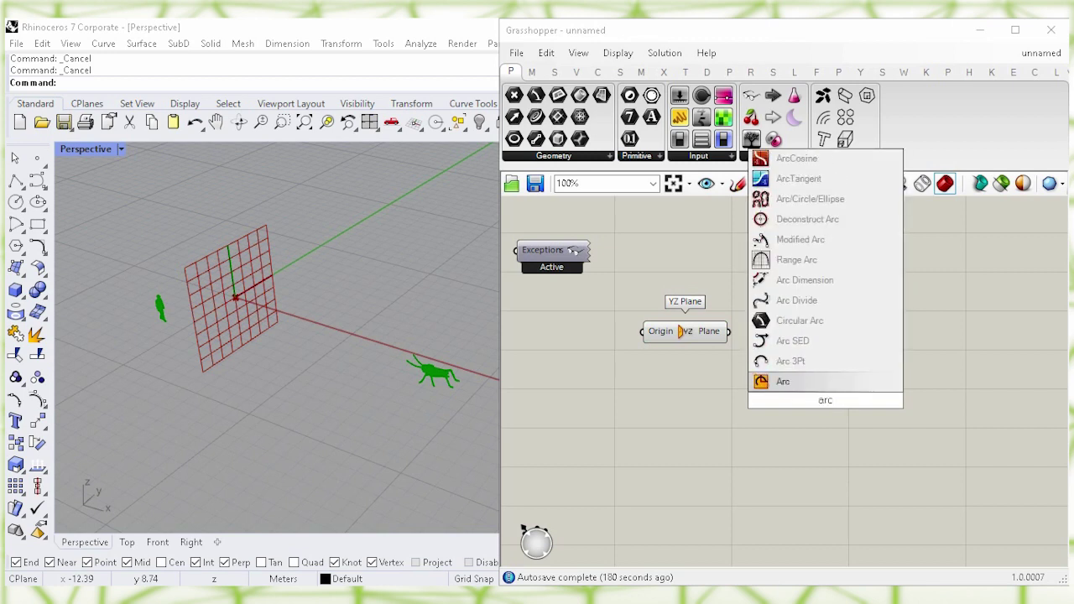
click(803, 388)
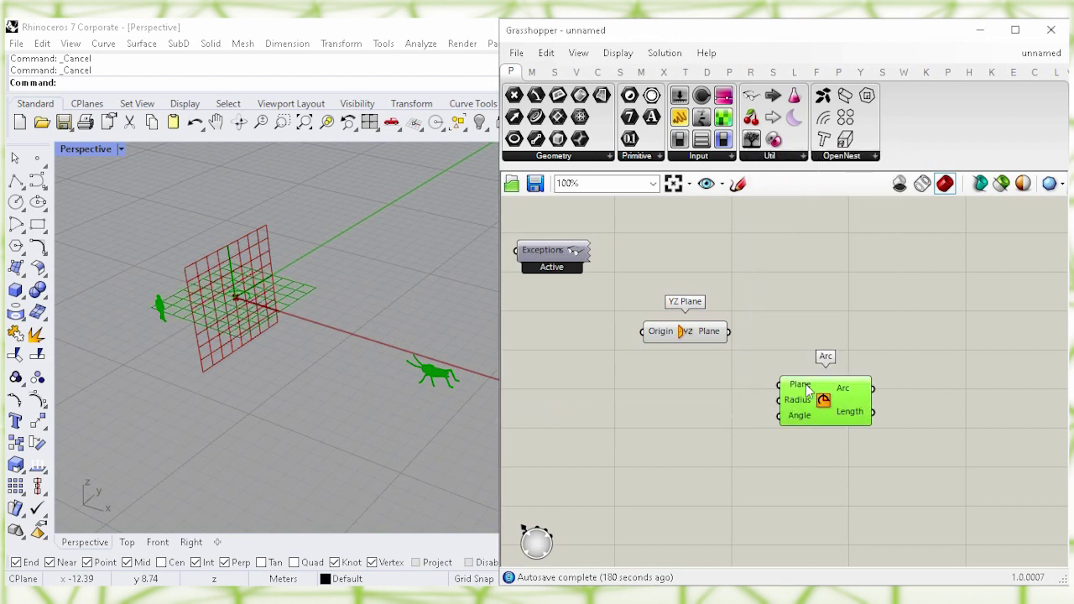
drag(807, 390, 800, 365)
click(757, 318)
drag(751, 342, 787, 378)
Step: Turn off the preview of the YZ Plane component
click(710, 338)
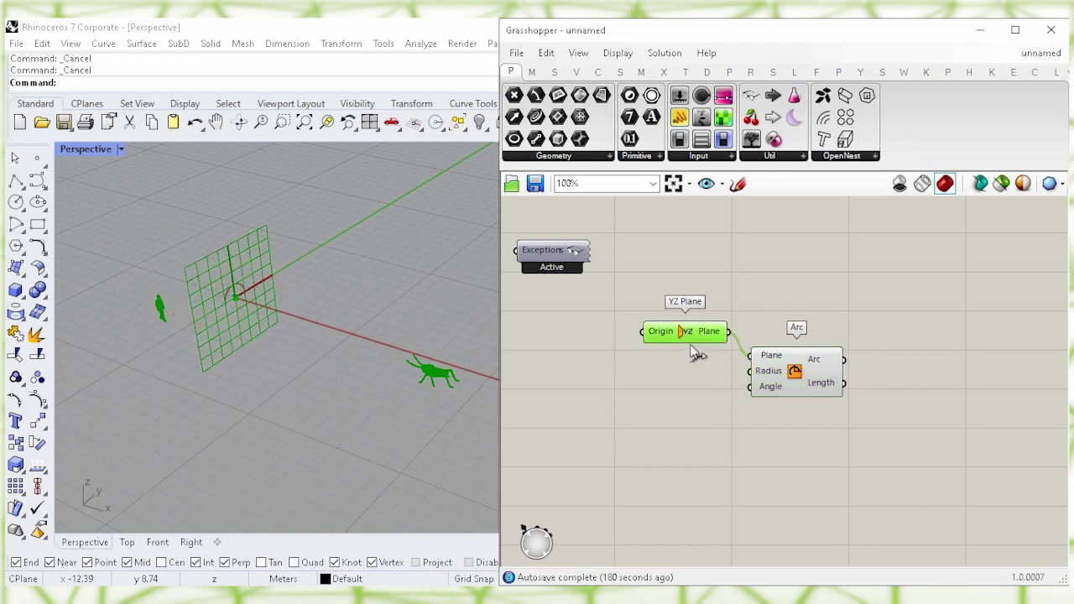
right_click(685, 331)
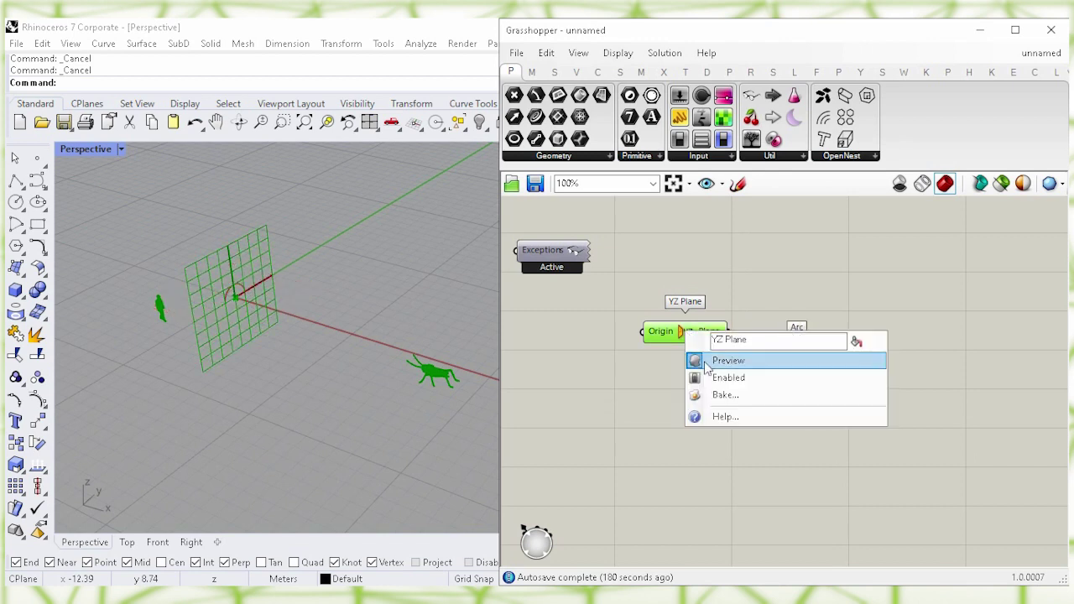
click(855, 363)
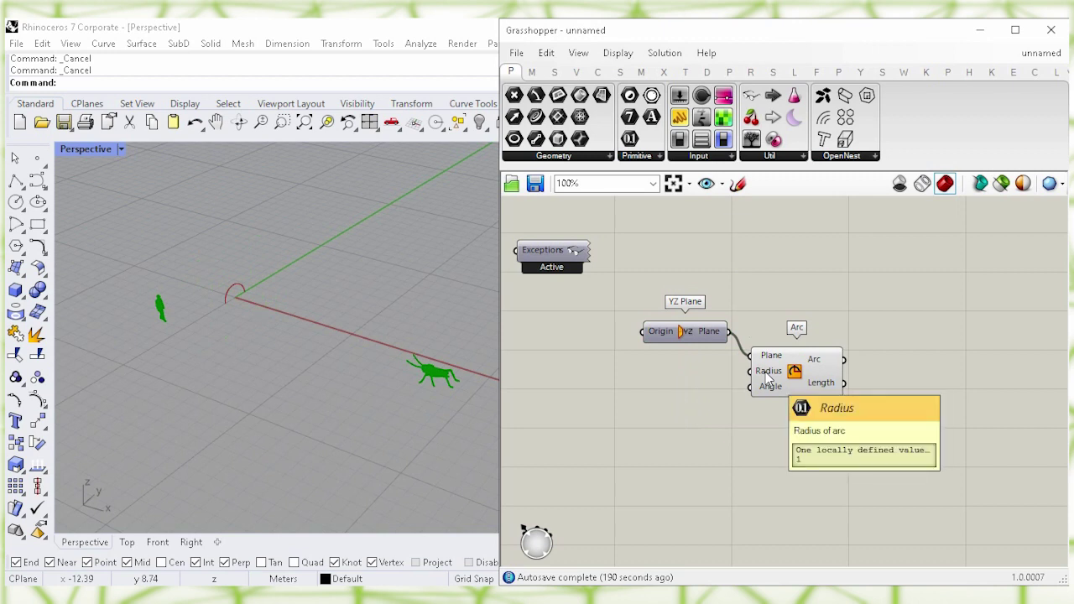
Step: Add a number slider, connect it to the Arc's Radius input, and set it to 4.3
double_click(632, 411)
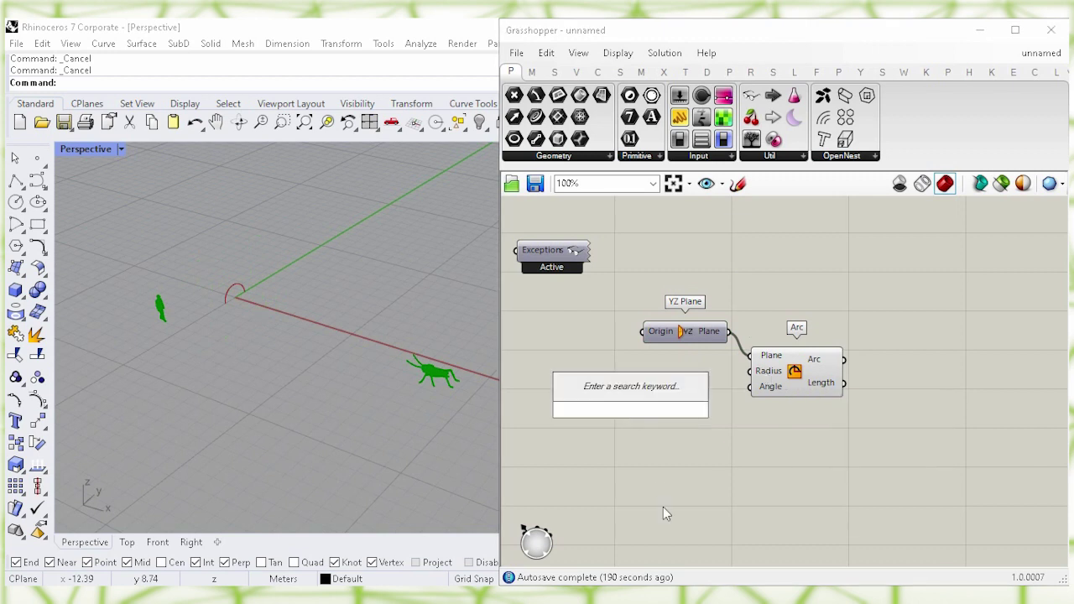
text(4.5)
key(Return)
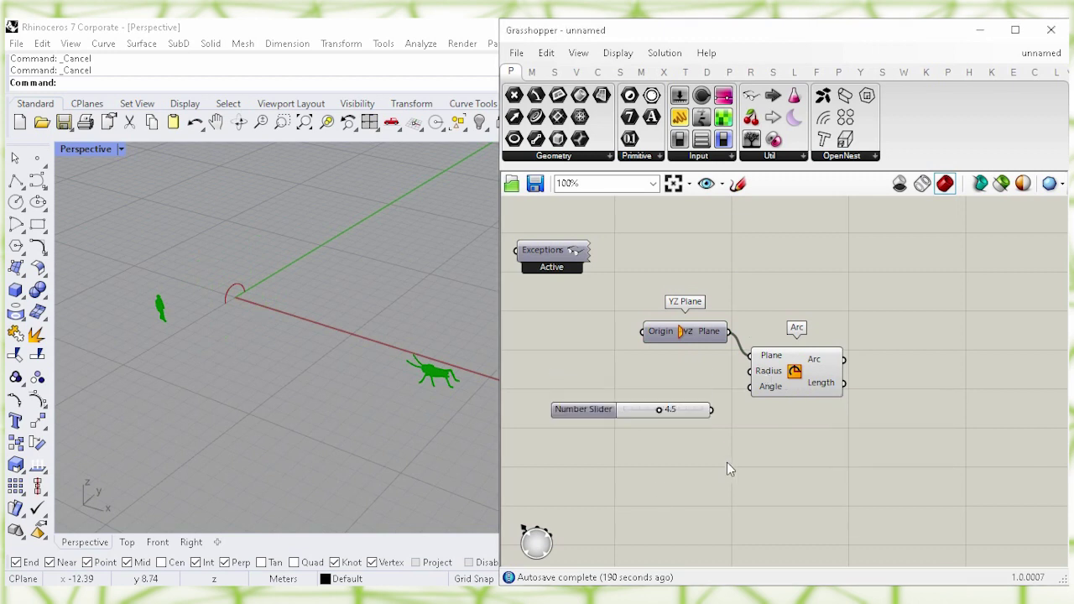
drag(712, 412, 750, 371)
drag(681, 417, 672, 376)
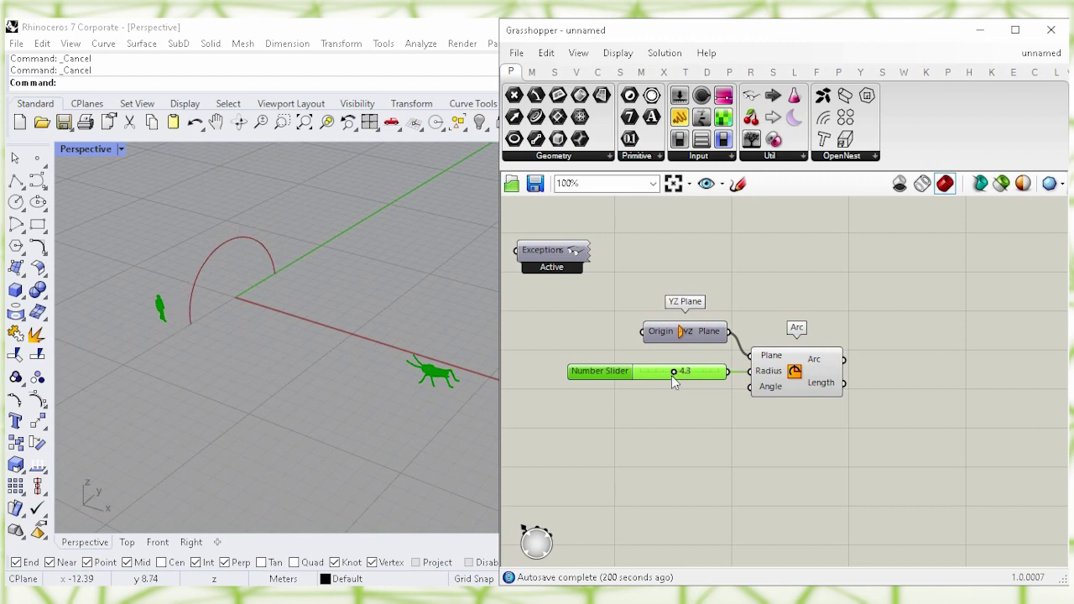
click(797, 386)
Step: Add a Flip Curve component and connect the Arc output to its Curve input
click(892, 434)
right_drag(892, 434, 649, 406)
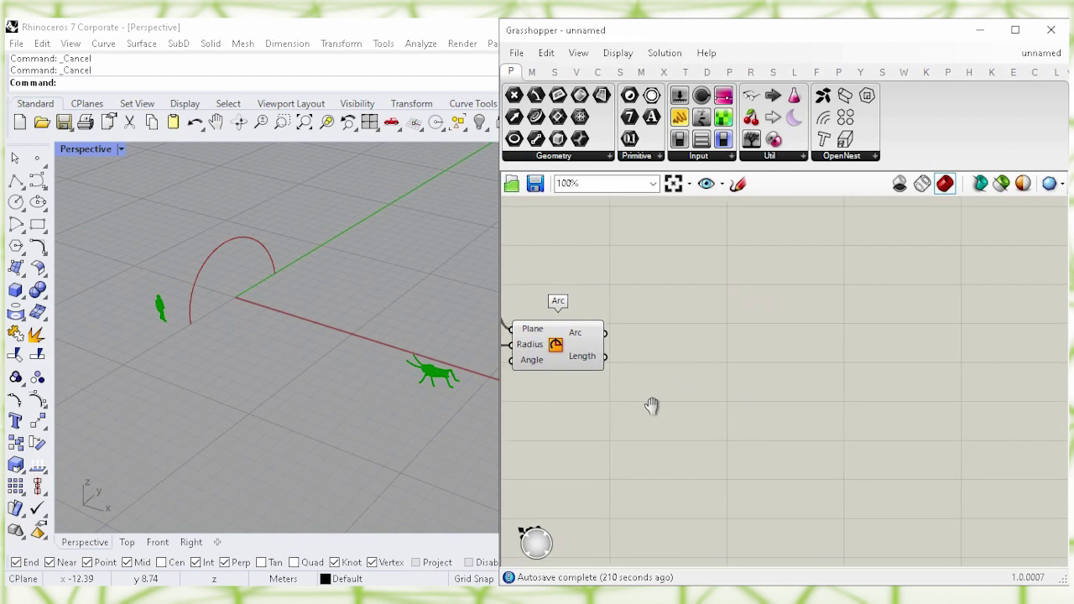
double_click(728, 353)
text(flip)
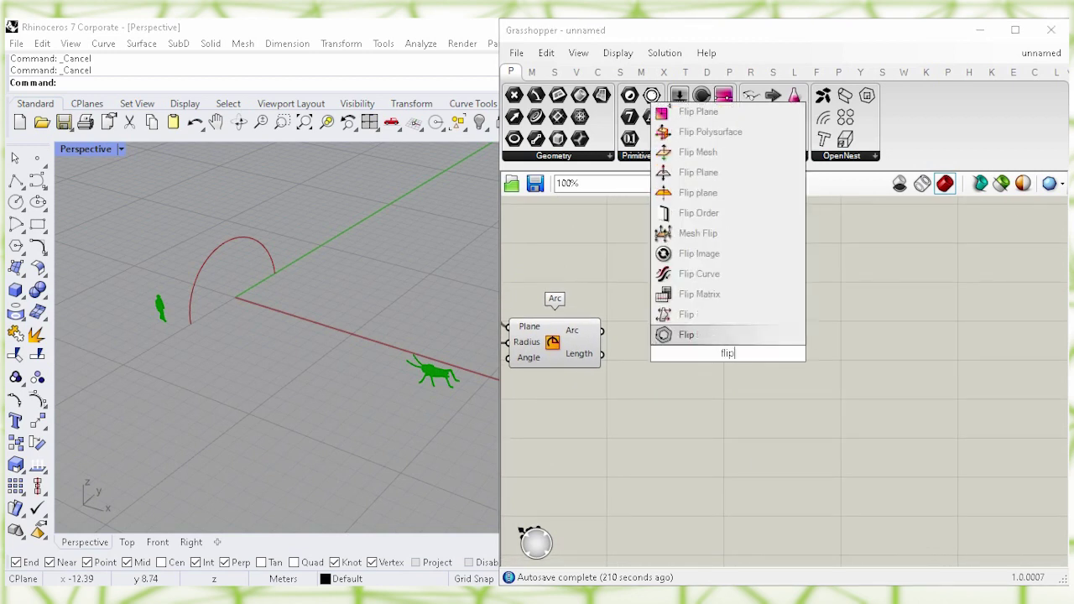
click(802, 275)
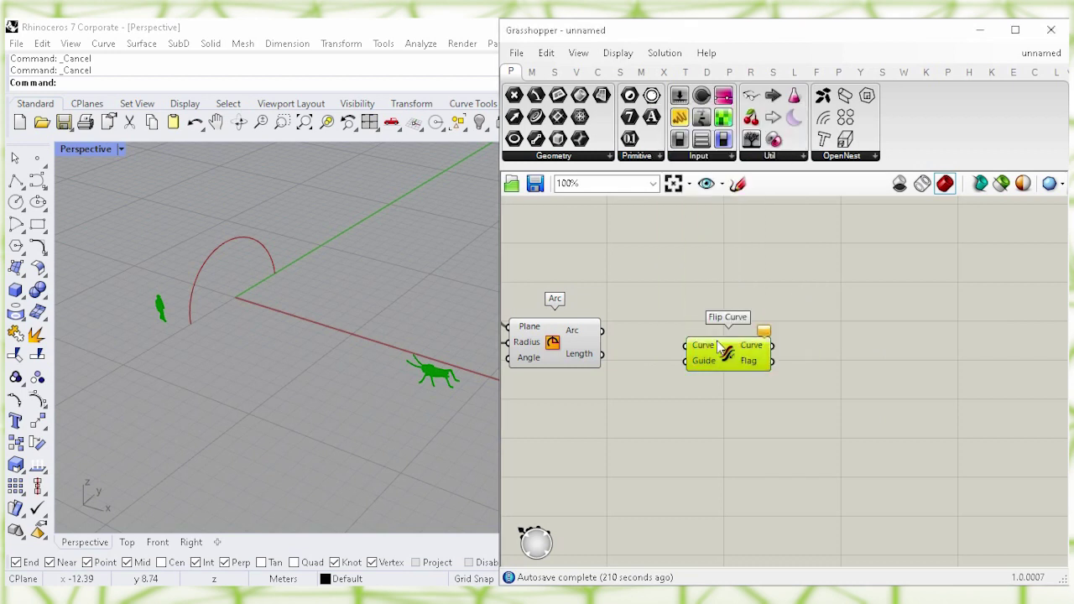
drag(602, 331, 656, 339)
Step: Turn off the preview of the Arc component
click(567, 362)
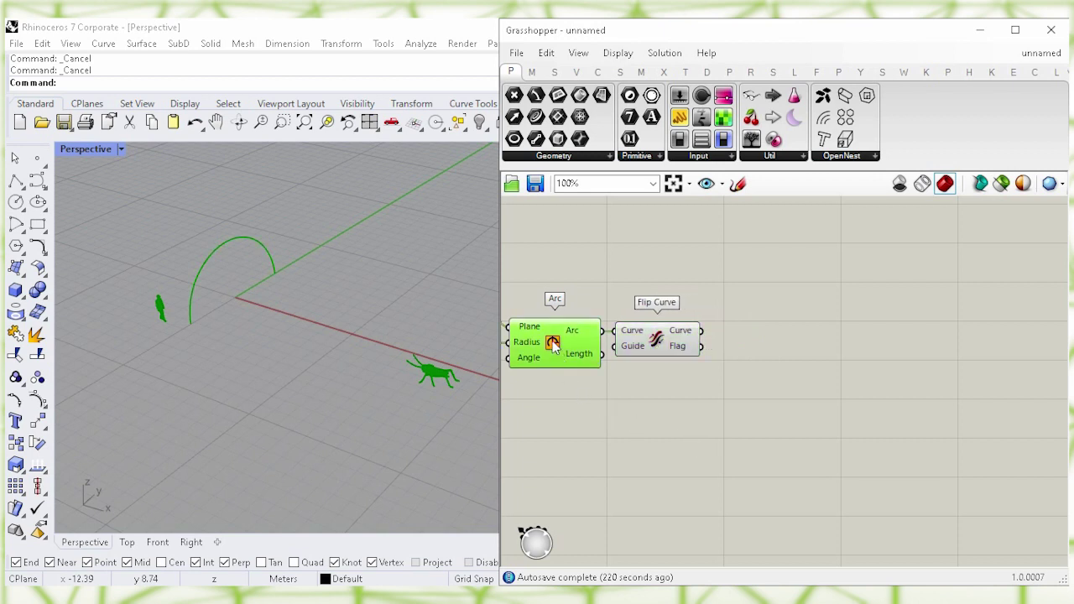
right_click(552, 342)
click(697, 370)
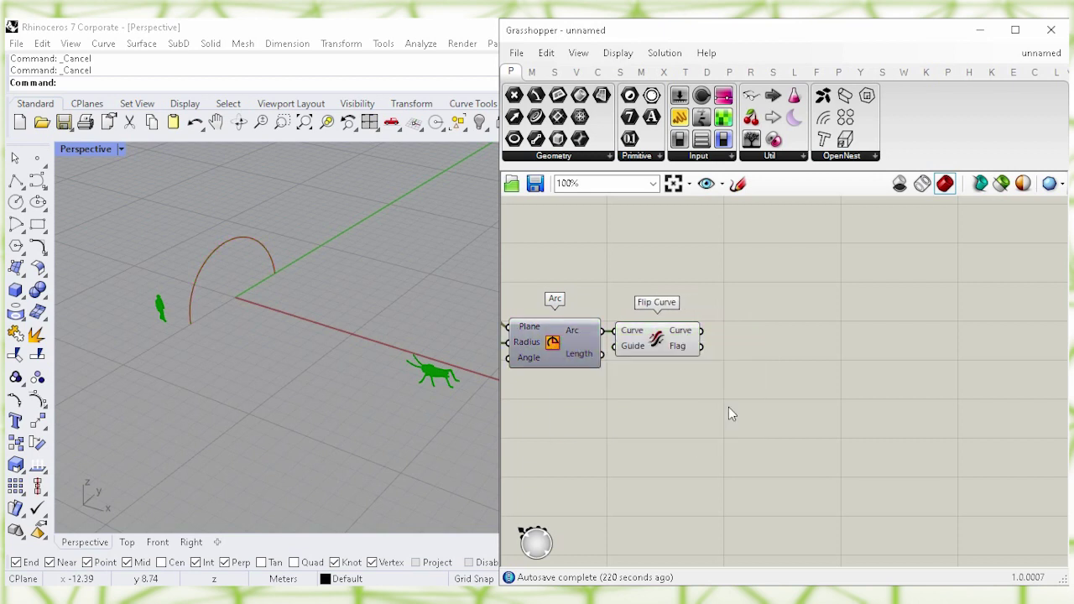
Step: Add an Extrude component beyond the Flip Curve component
double_click(854, 404)
text(e)
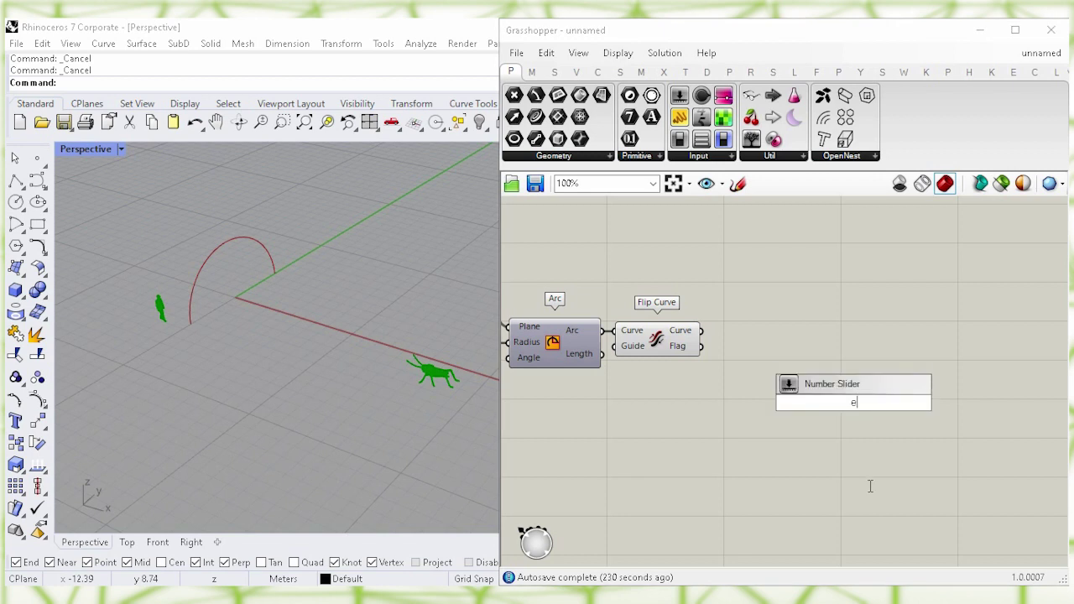
text(xtrude)
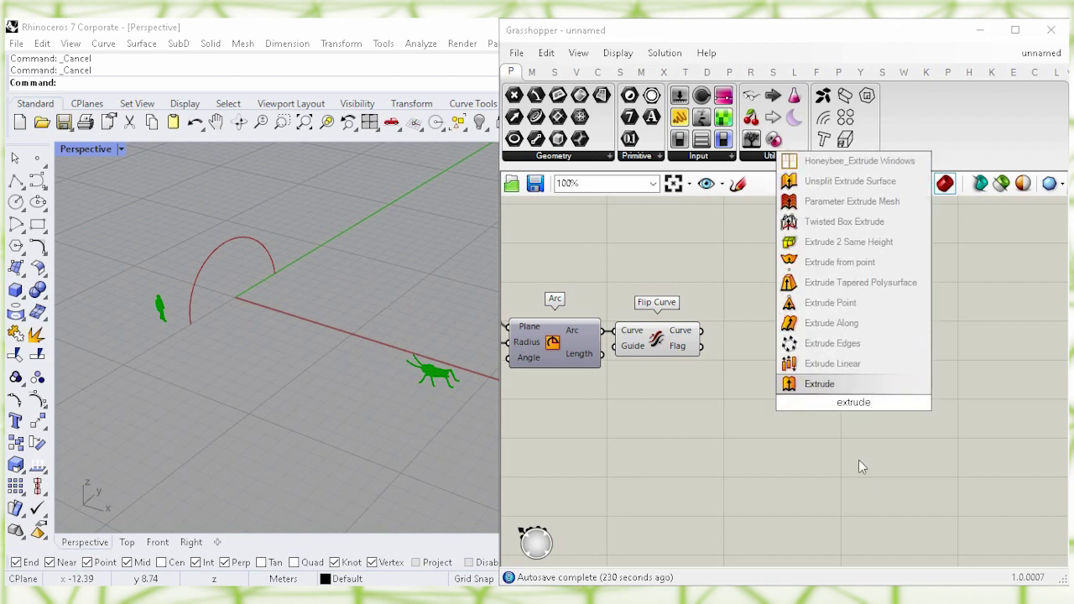
click(851, 386)
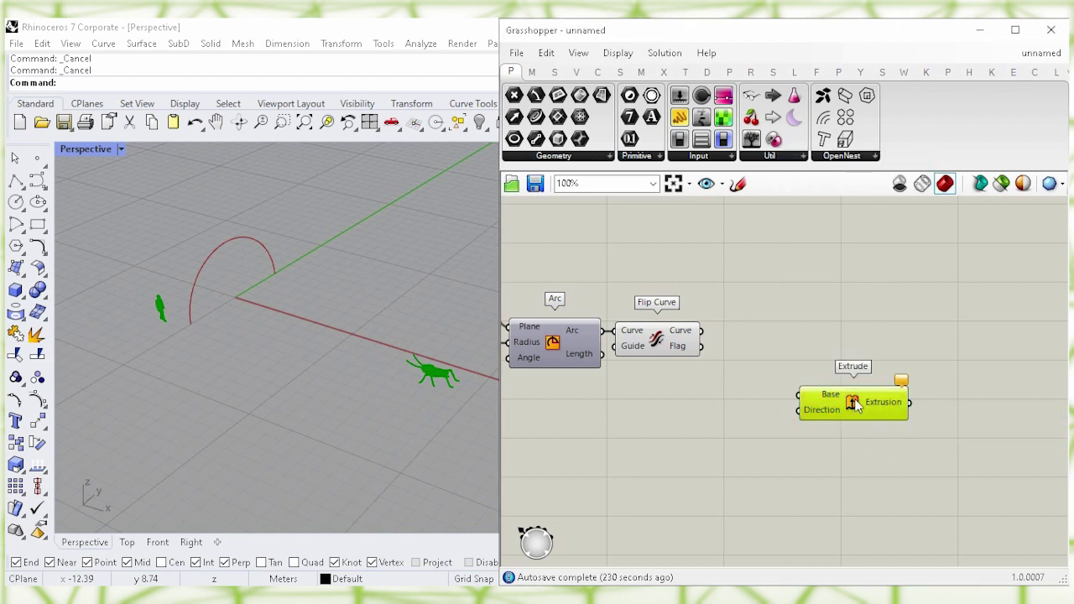
Step: Hide the Flip Curve component's preview and connect its Curve output to the Extrude component's Base input
click(661, 350)
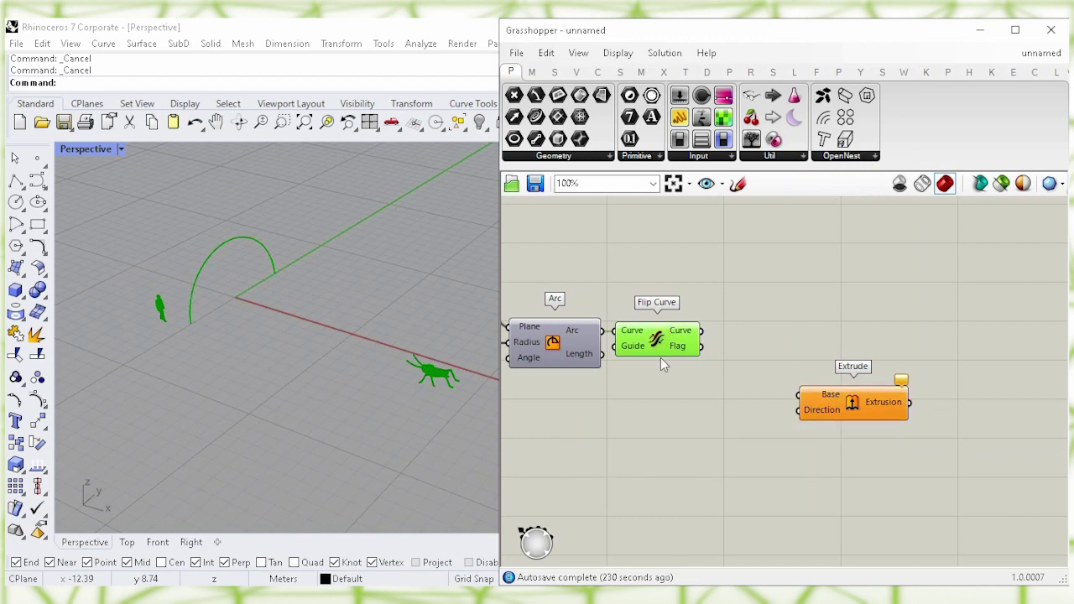
right_click(659, 338)
click(812, 368)
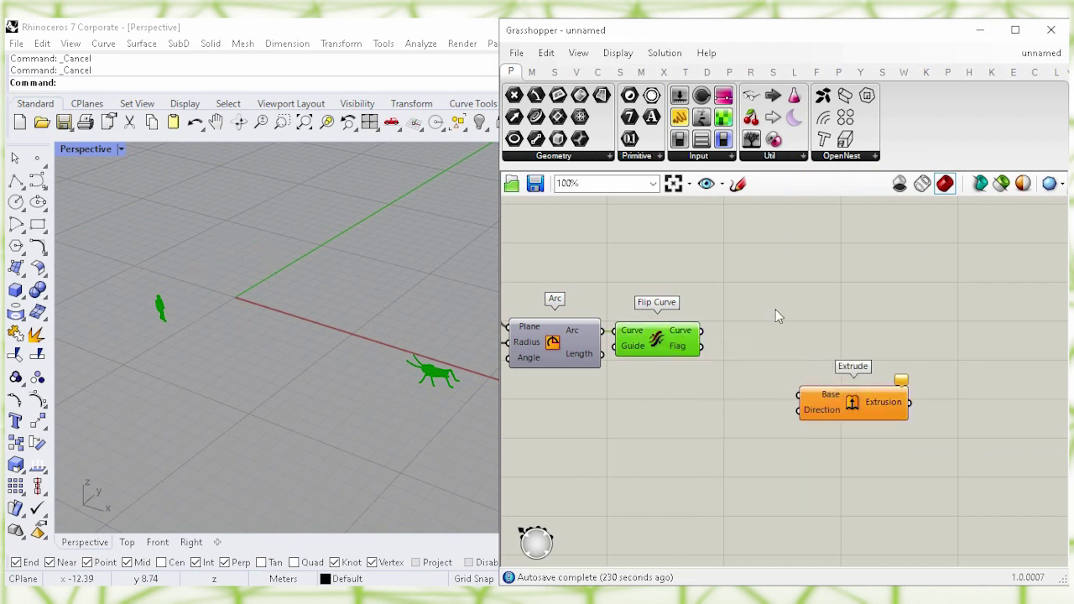
drag(702, 330, 793, 384)
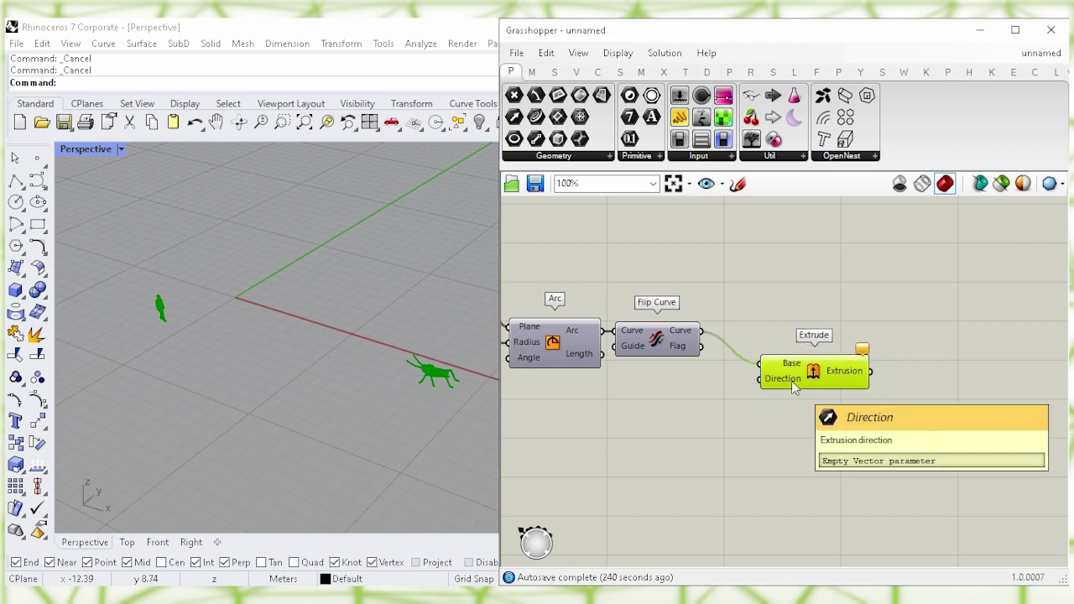
Step: Add a Unit X vector component and connect its output to the Extrude component's Direction input
click(679, 423)
double_click(678, 422)
text(x)
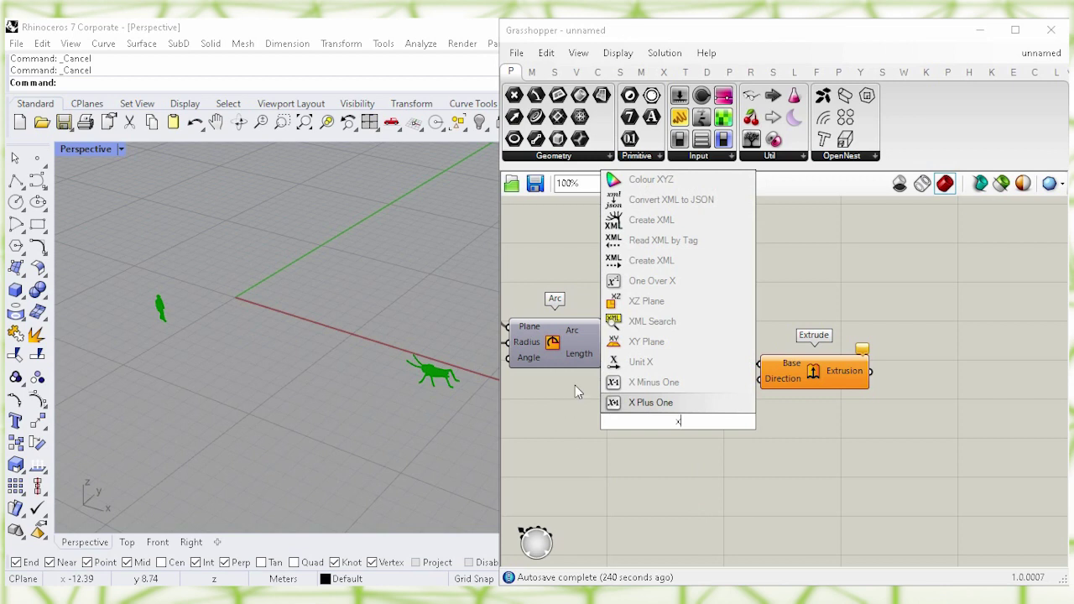
click(676, 370)
drag(733, 421, 760, 379)
drag(641, 427, 625, 424)
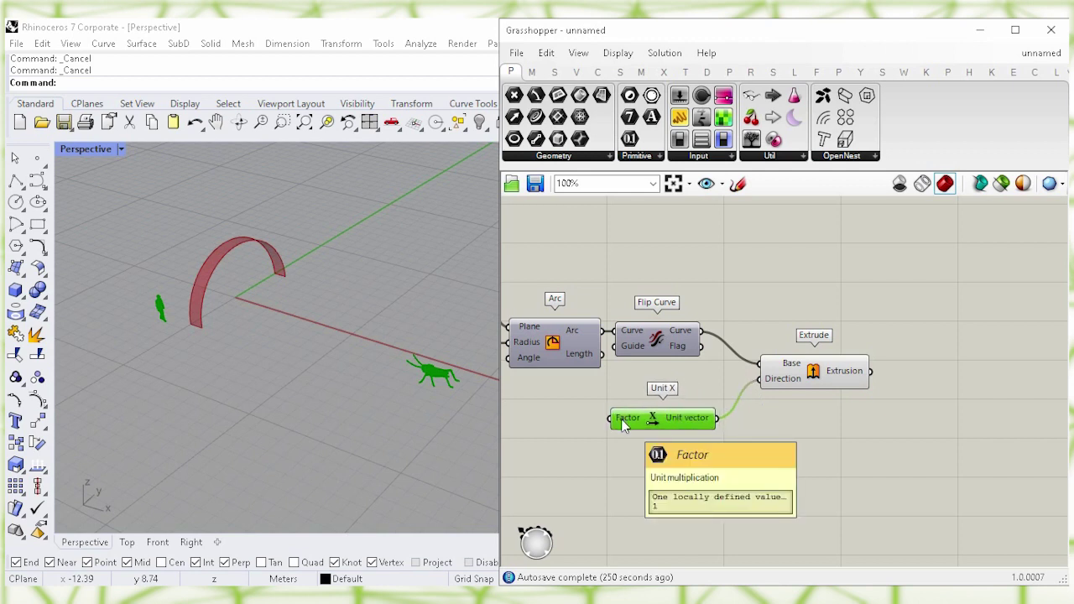
Step: Add a number slider, connect it to the Unit X Factor input, and set it to 16.0
click(613, 509)
right_drag(613, 508, 790, 488)
double_click(652, 422)
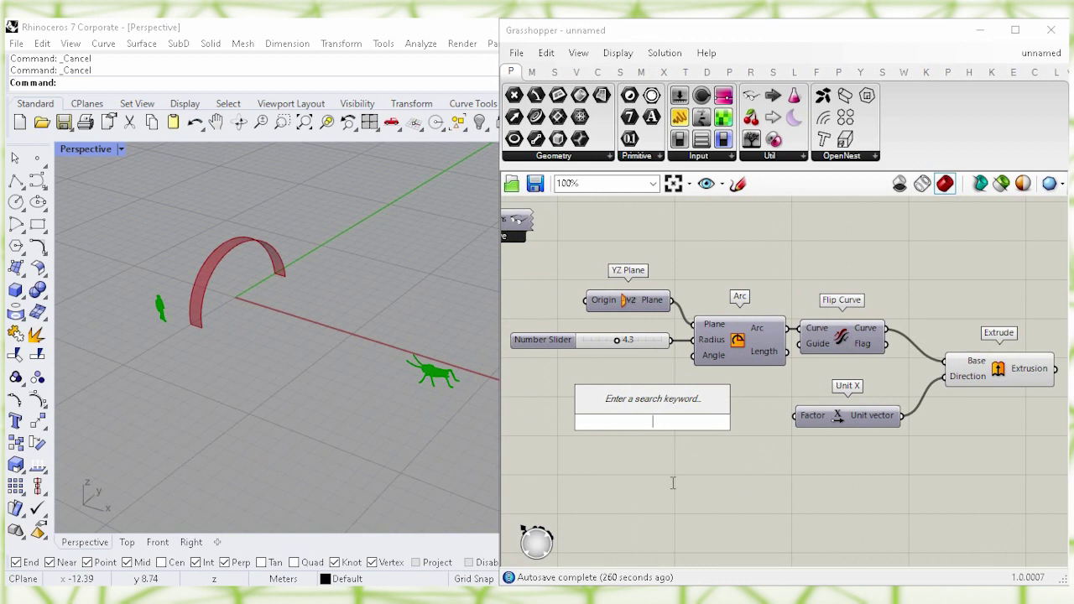
text(15.0)
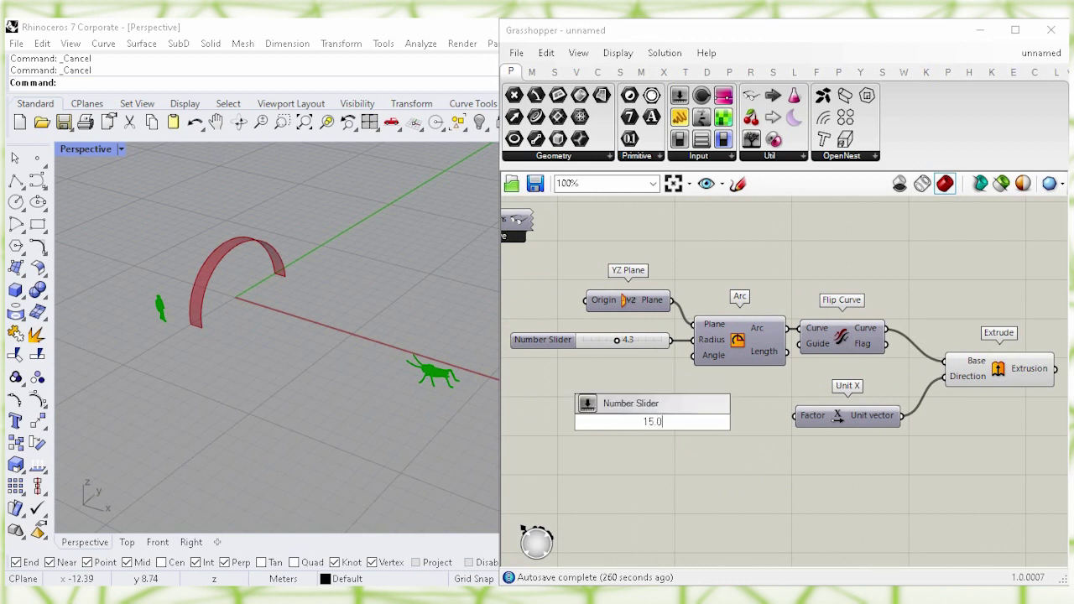
key(Return)
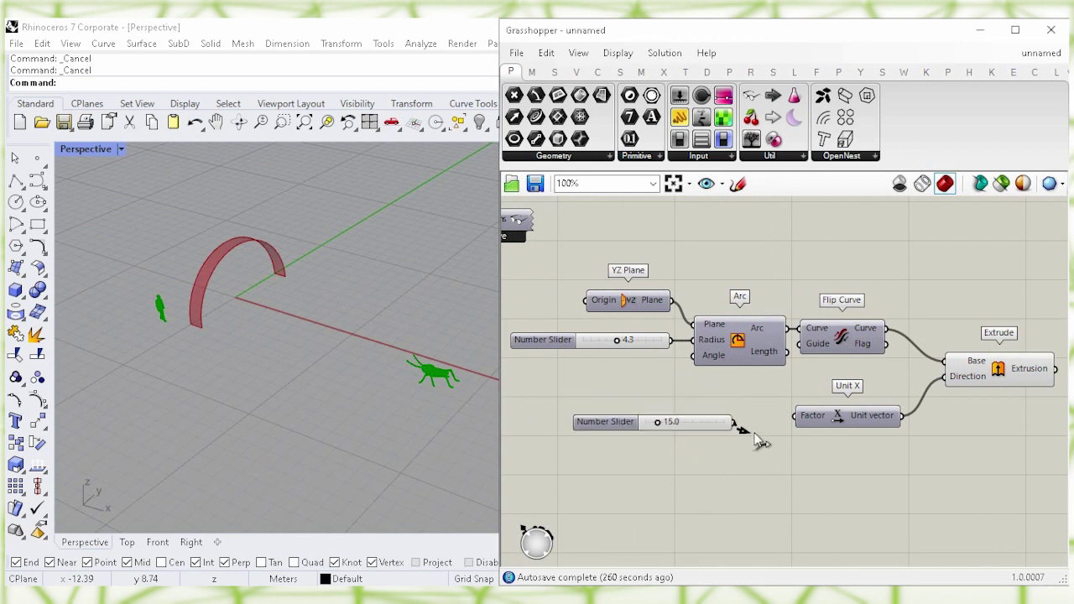
drag(756, 436, 794, 416)
mouse_move(700, 421)
mouse_down()
mouse_move(753, 417)
mouse_move(710, 423)
mouse_up()
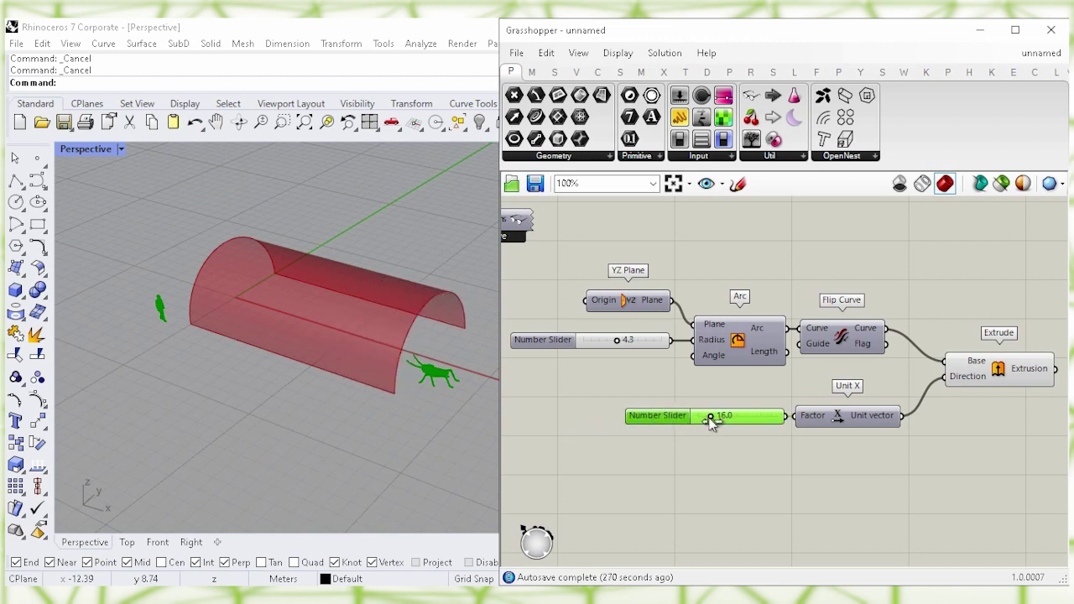
click(753, 461)
Step: Align the Extrude component with its inputs and add the Project component that projects geometry onto a plane
click(988, 378)
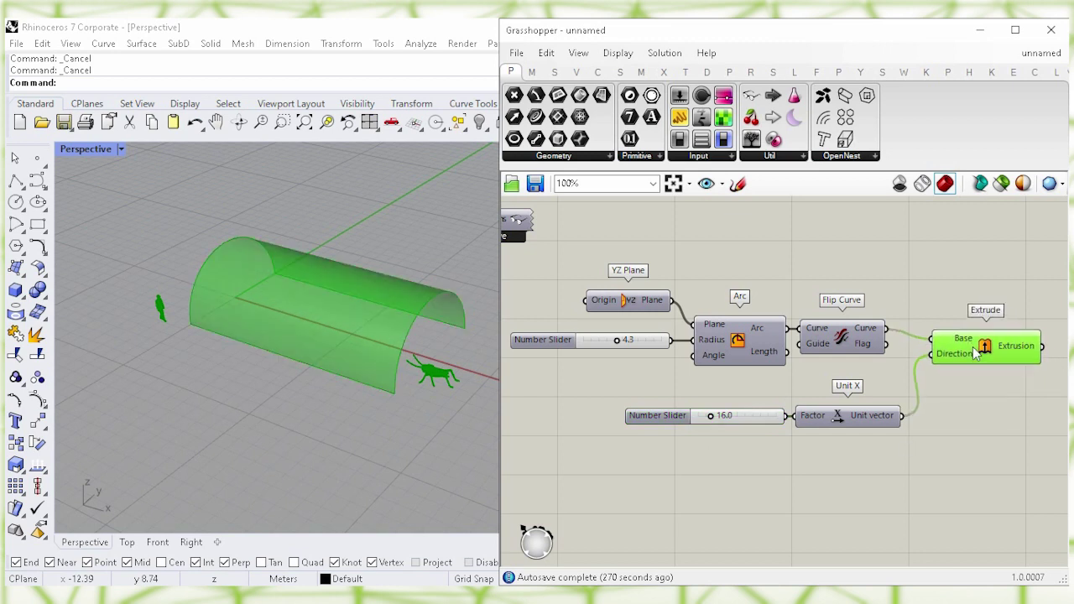
click(982, 397)
right_drag(982, 397, 673, 394)
right_drag(912, 398, 776, 397)
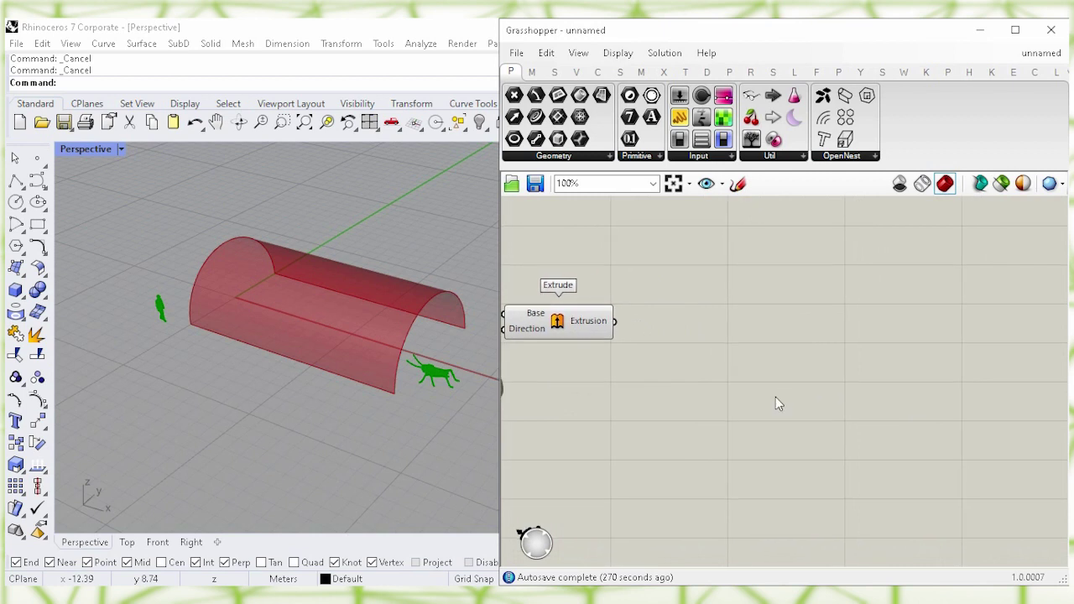
double_click(773, 410)
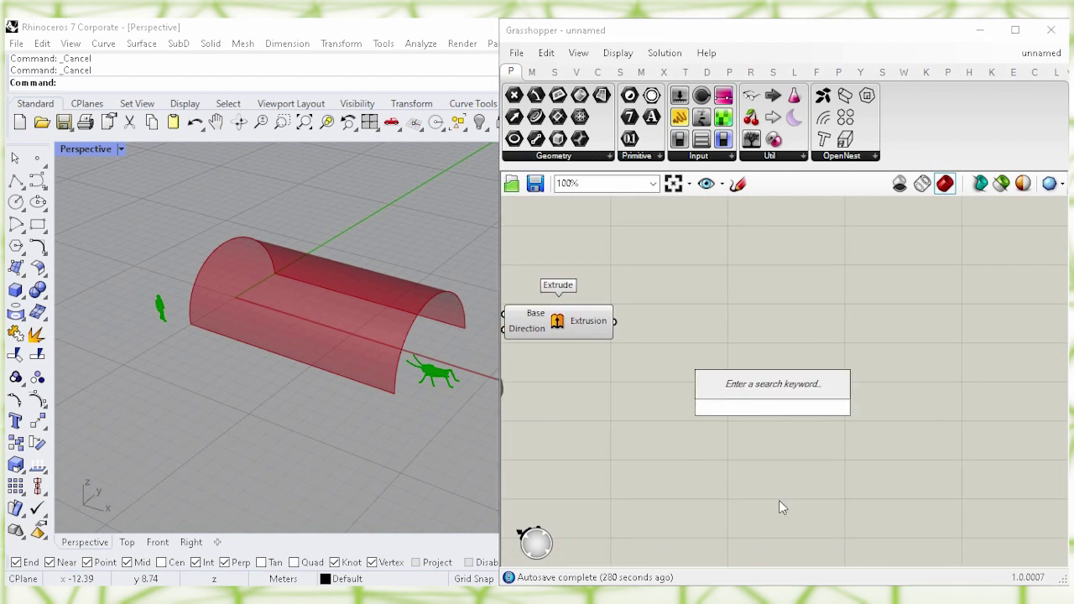
text(proj)
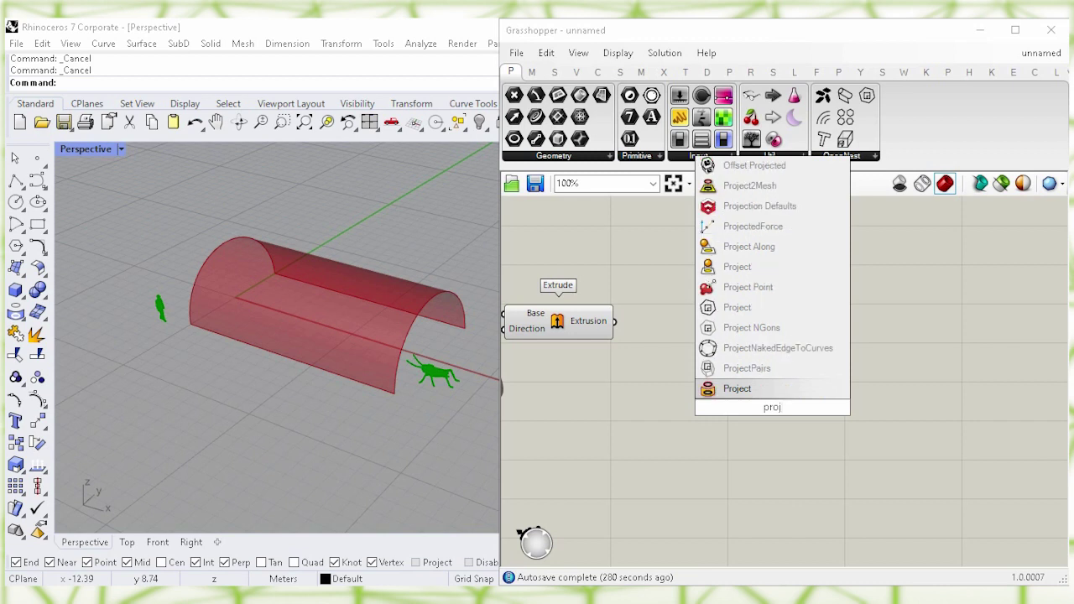
text(e)
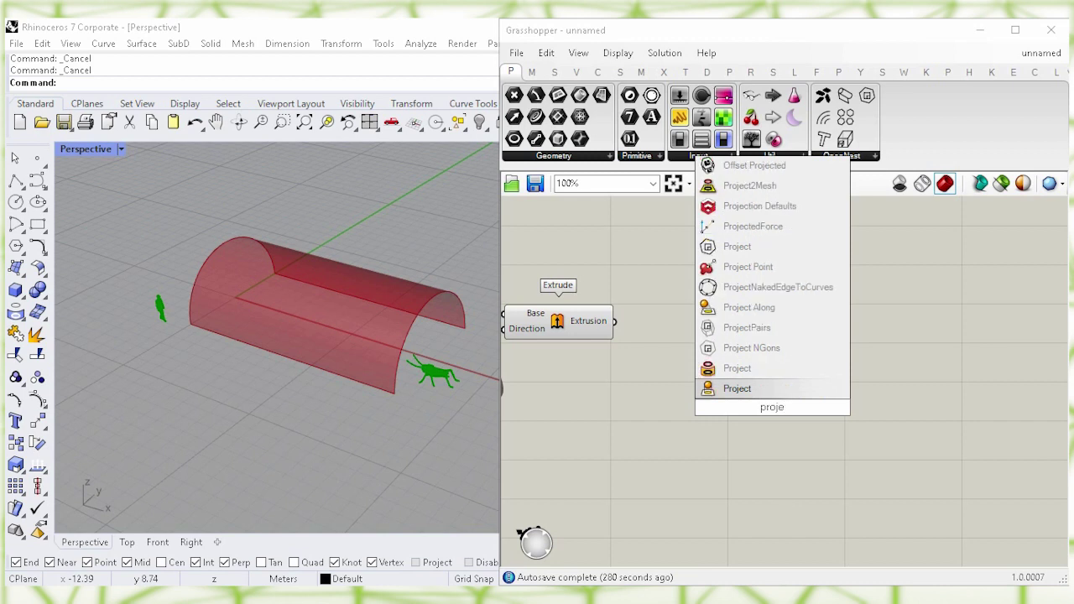
click(763, 391)
Step: Connect the Extrusion output to the Project component's Geometry input and place Project closer to Extrude
click(706, 337)
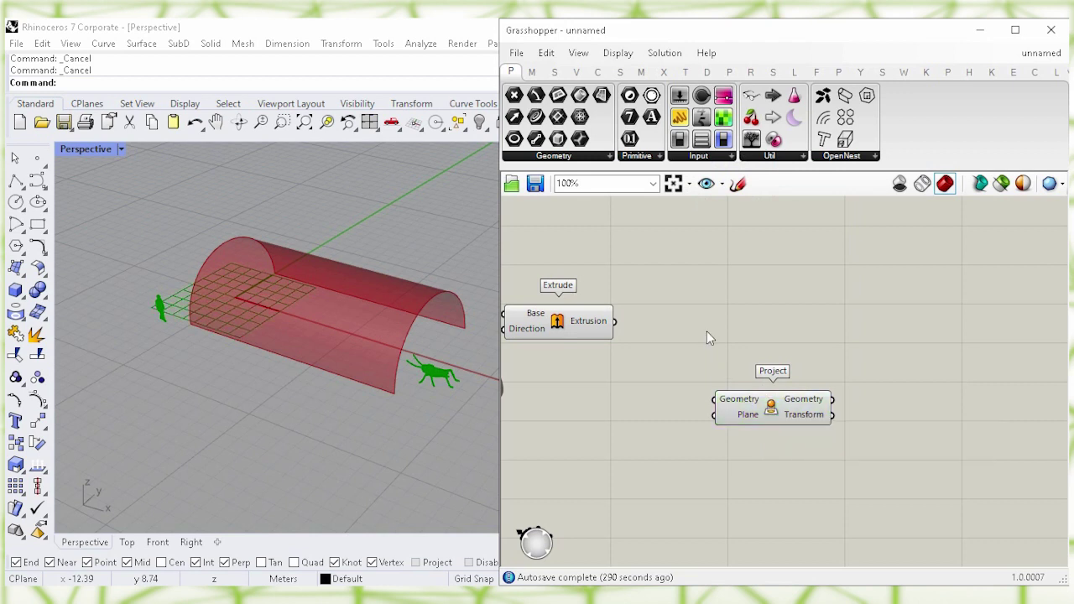
click(585, 322)
click(587, 409)
drag(617, 322, 721, 416)
click(772, 409)
click(808, 464)
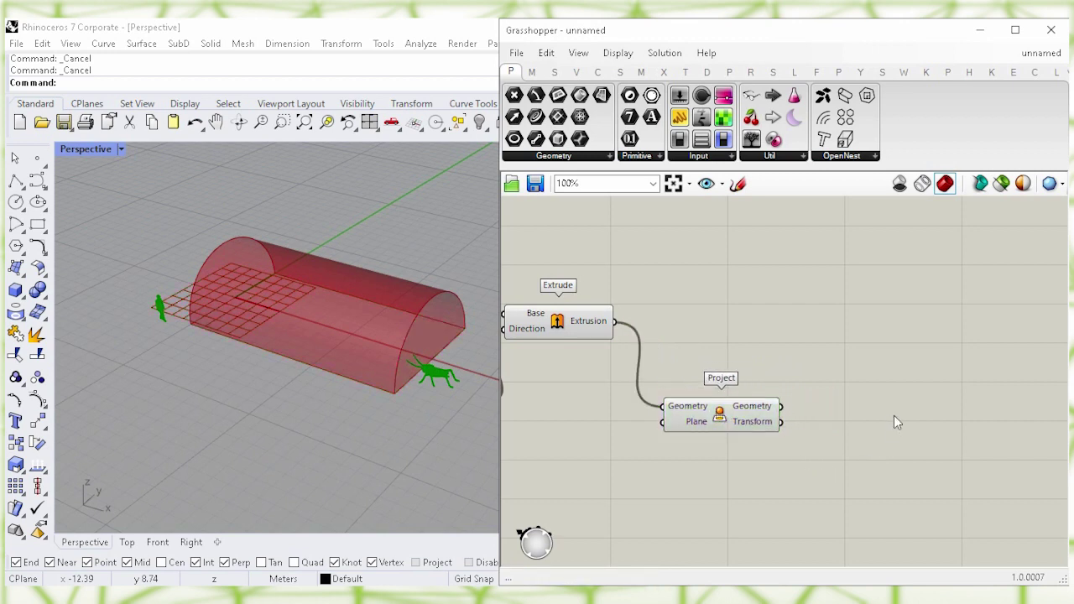
Step: Add a Bounding Box component beside Project and connect the projected Geometry output to its Content input
double_click(914, 354)
text(bound)
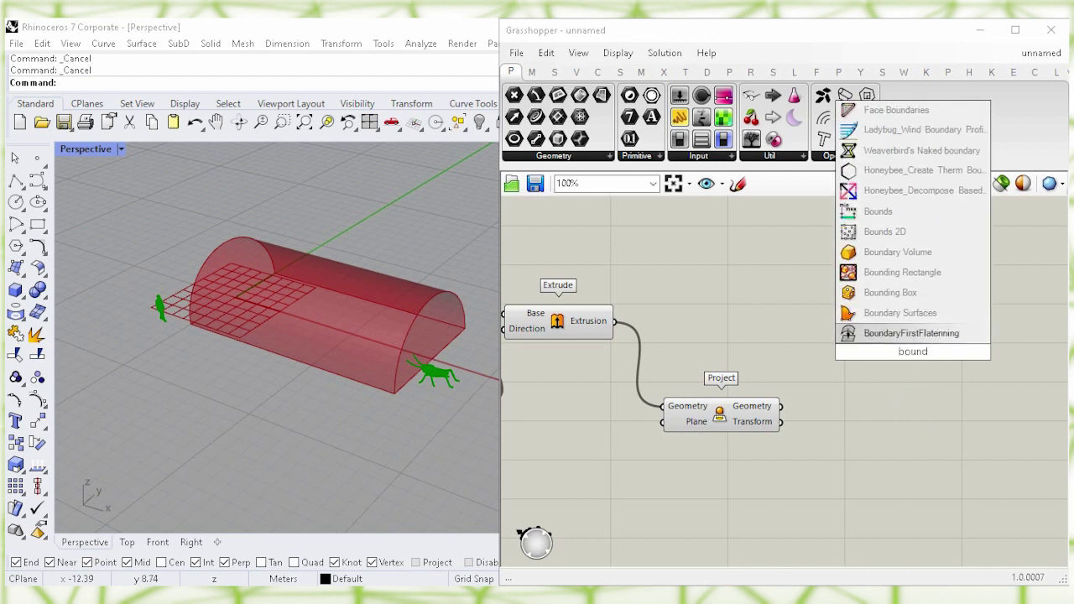
text(i)
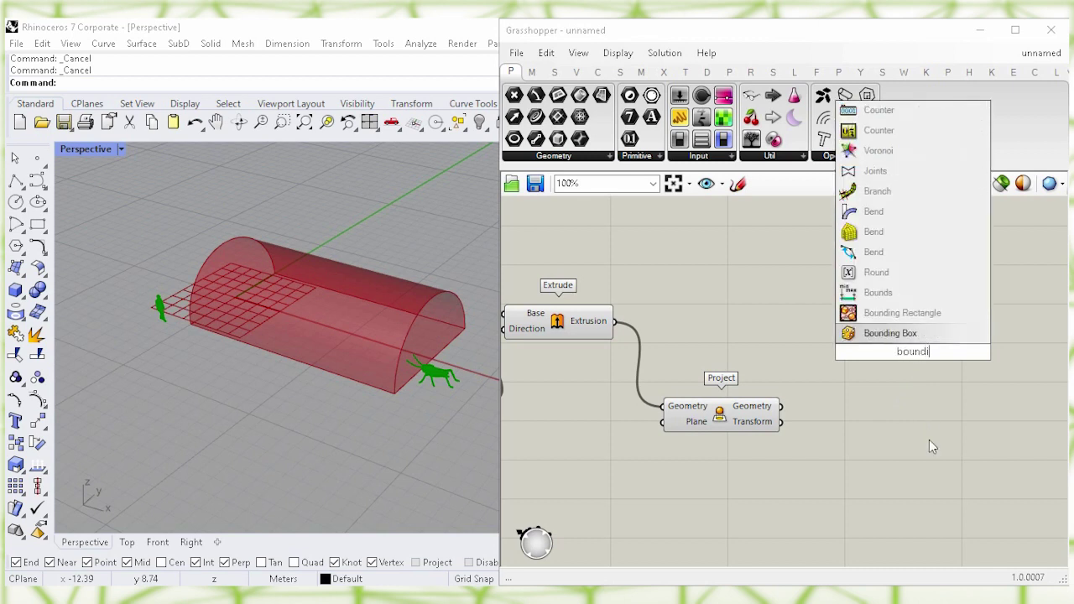
click(927, 334)
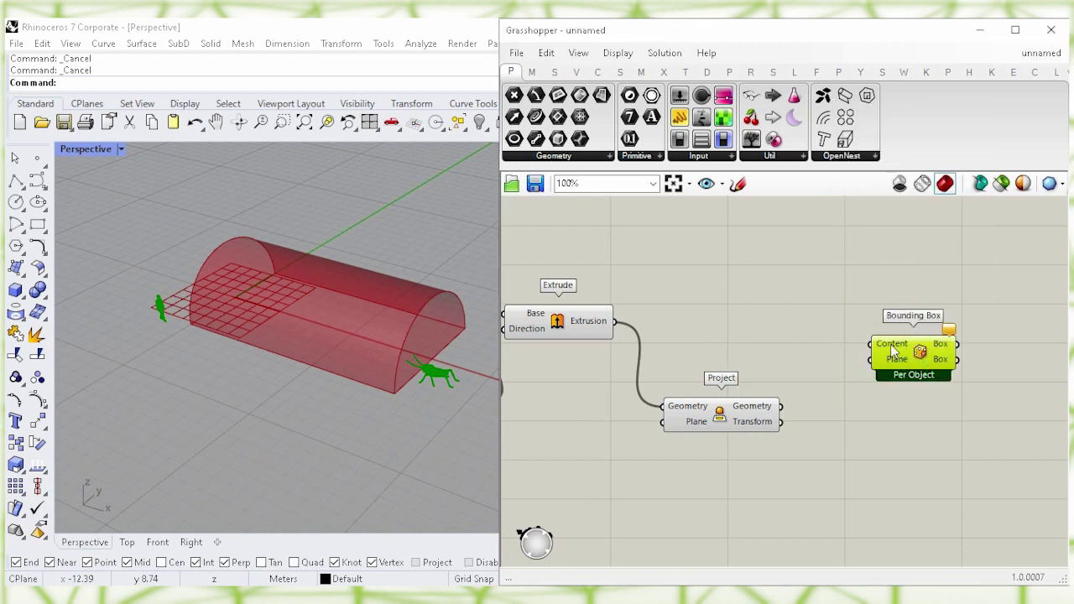
drag(903, 352, 884, 421)
mouse_move(781, 407)
mouse_down()
mouse_move(883, 418)
mouse_move(846, 414)
mouse_up()
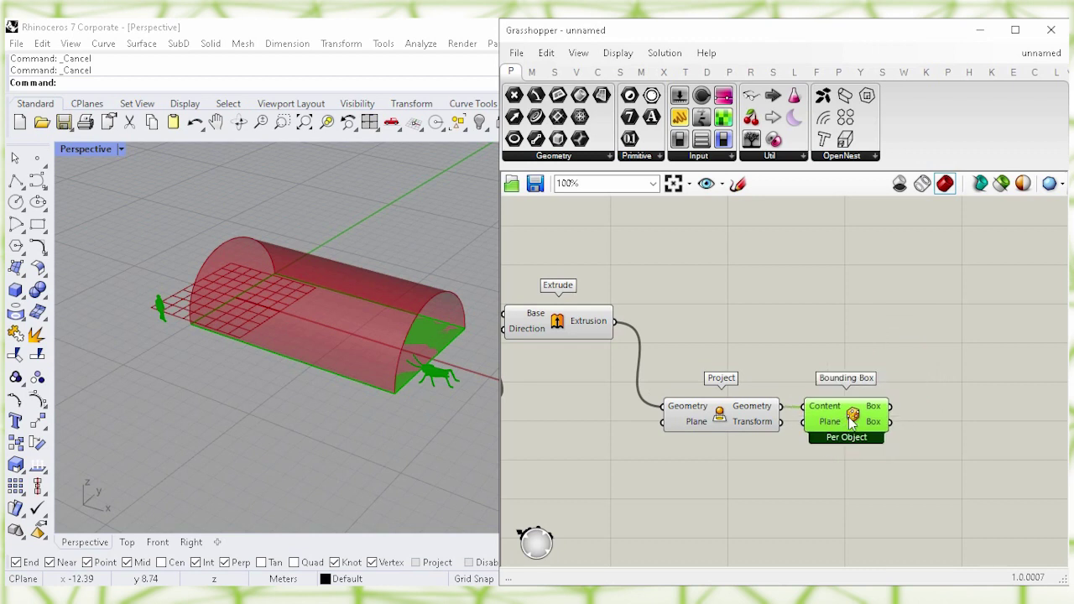
Step: Turn off the preview of the Project component
click(720, 423)
right_click(720, 426)
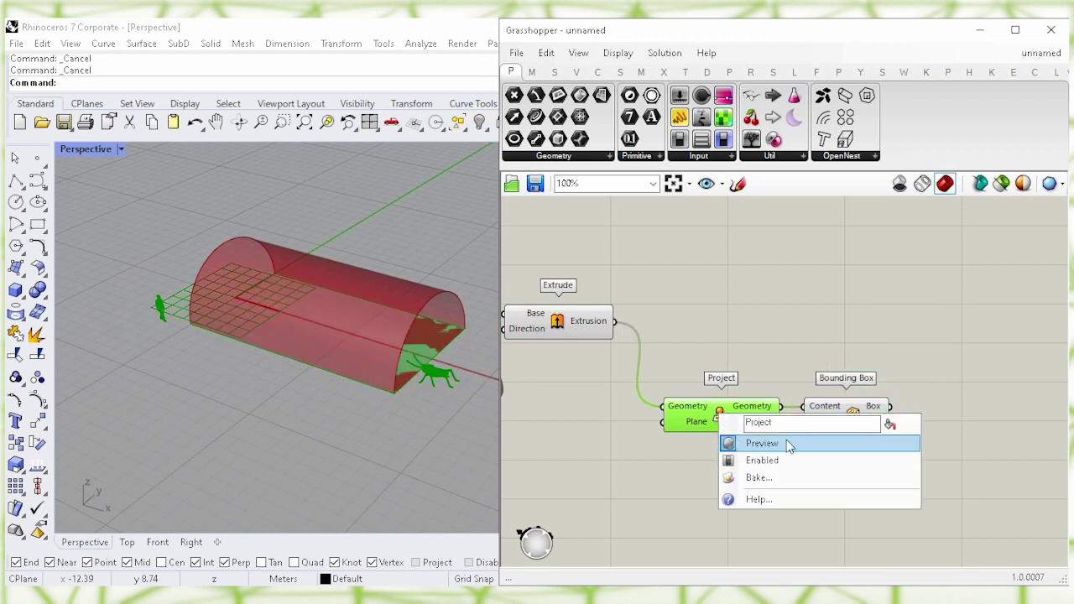
click(886, 441)
click(915, 346)
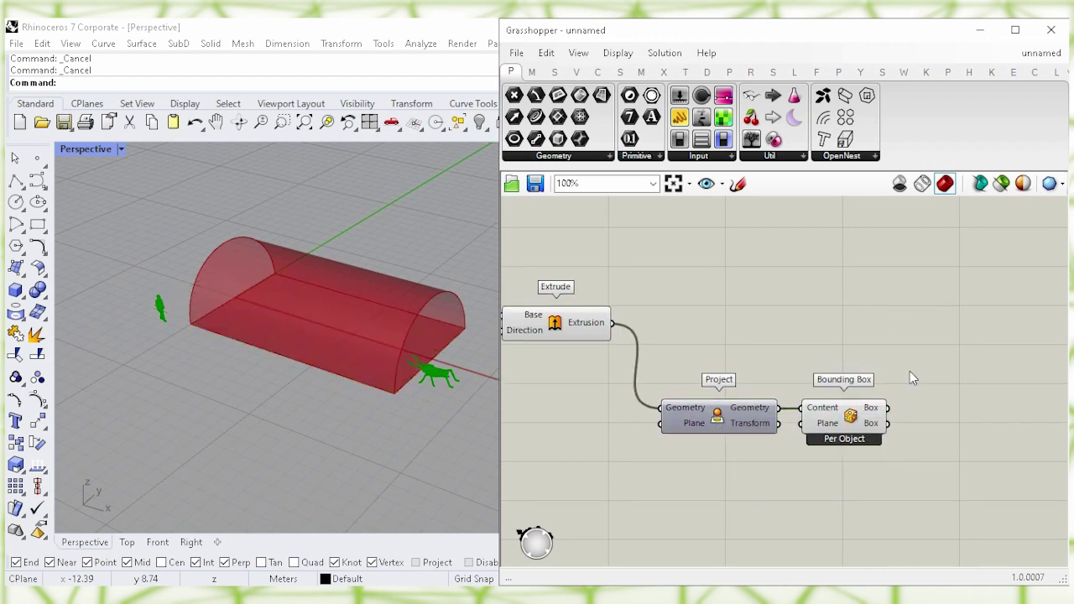
Step: Add a Deconstruct Brep component next to the Bounding Box component
right_drag(911, 371, 647, 367)
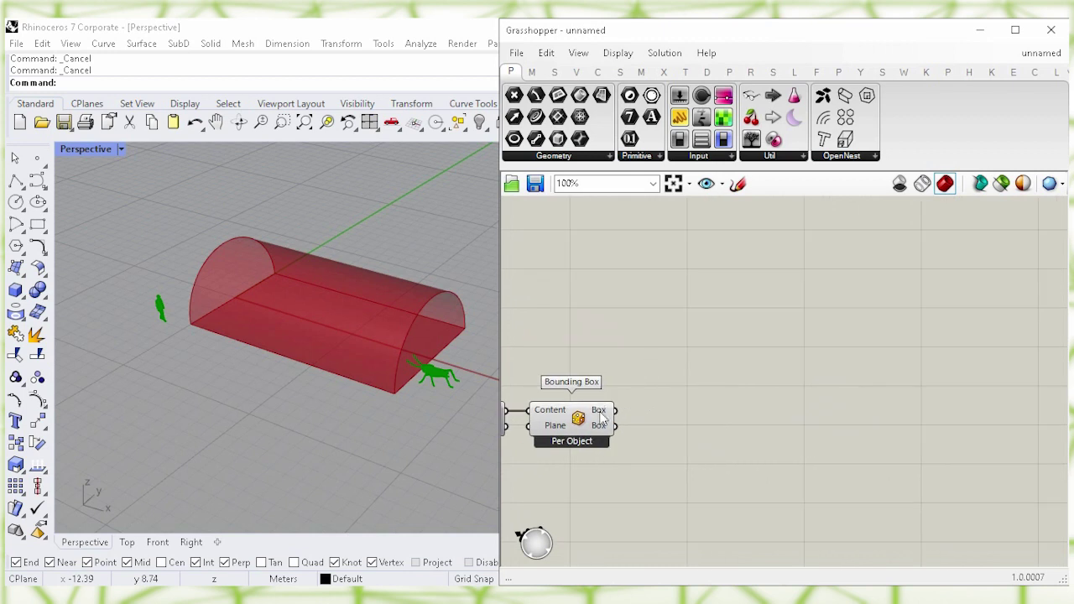
mouse_move(601, 417)
double_click(769, 387)
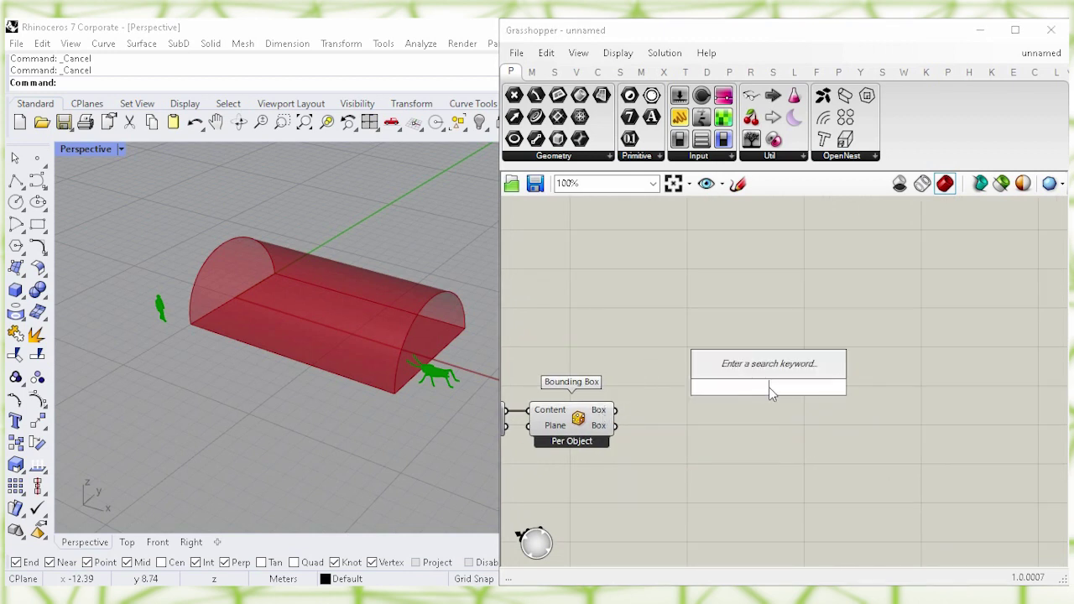
text(deco)
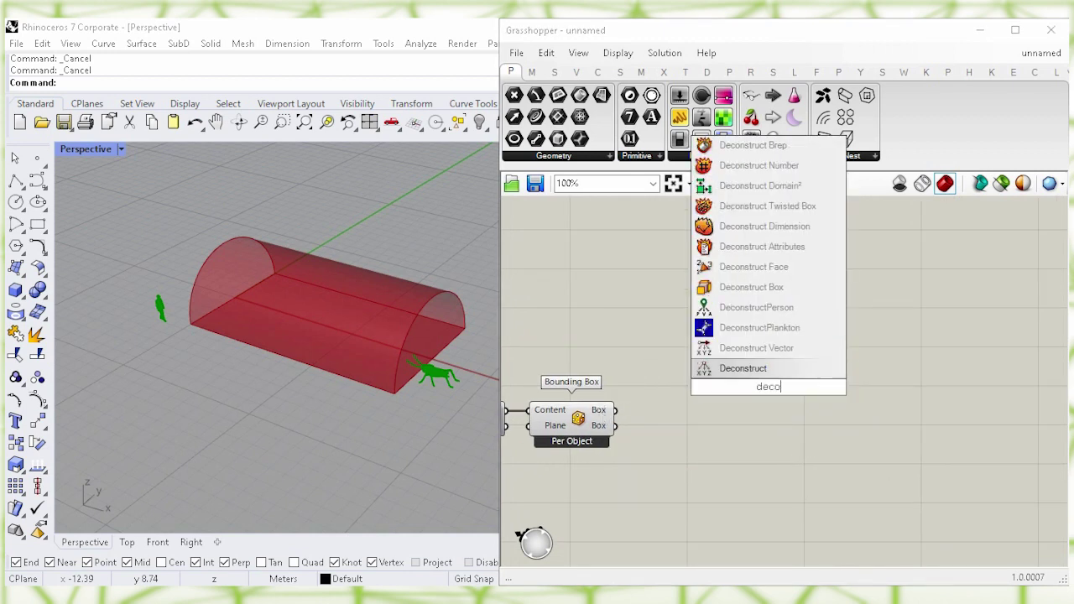
text(nstruc)
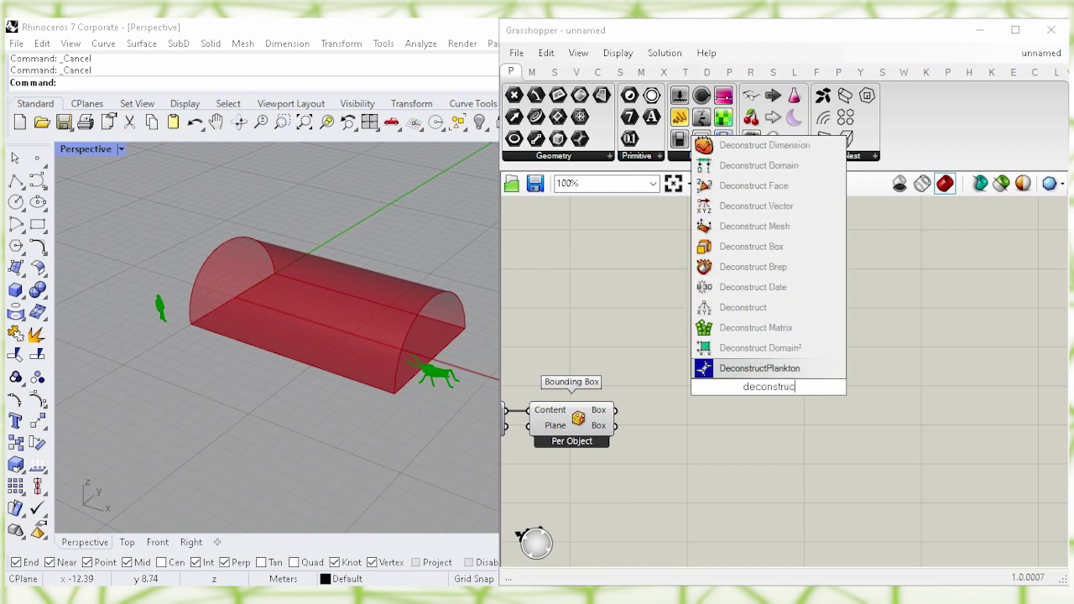
text(t b)
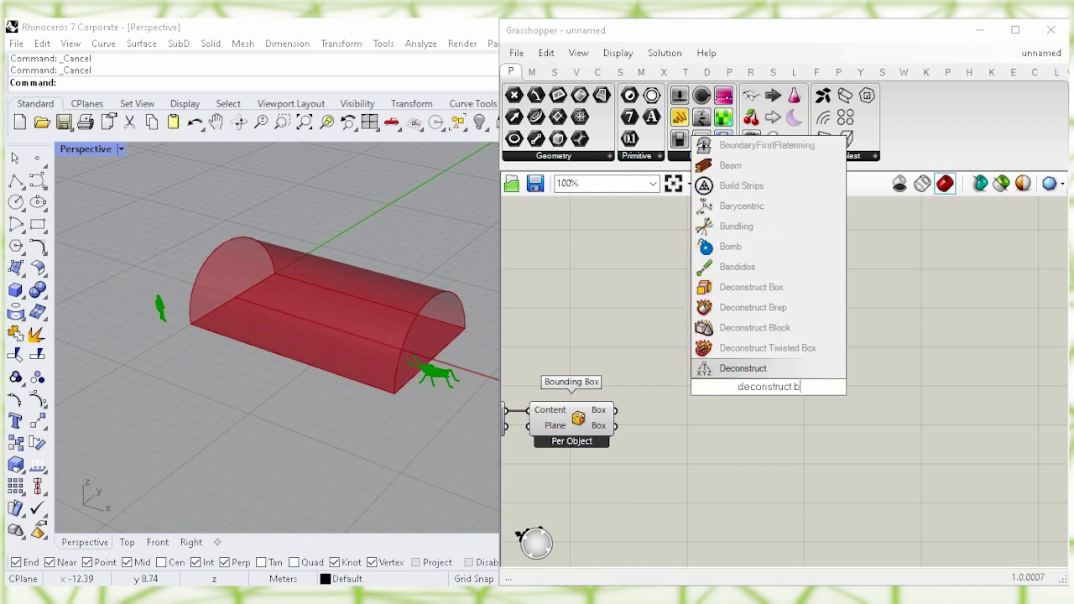
text(re)
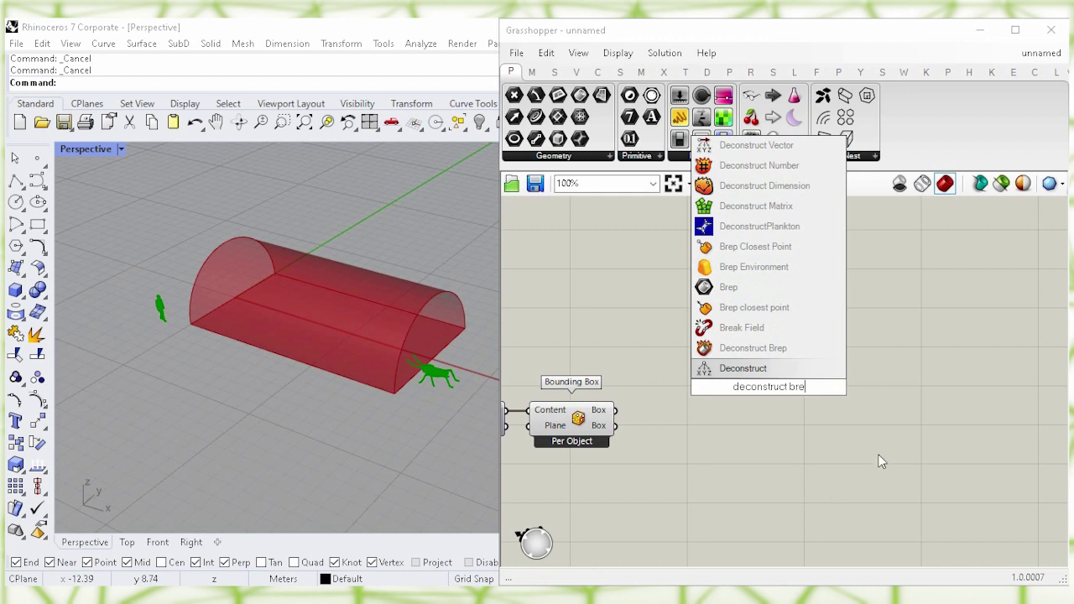
click(835, 356)
drag(739, 386, 703, 375)
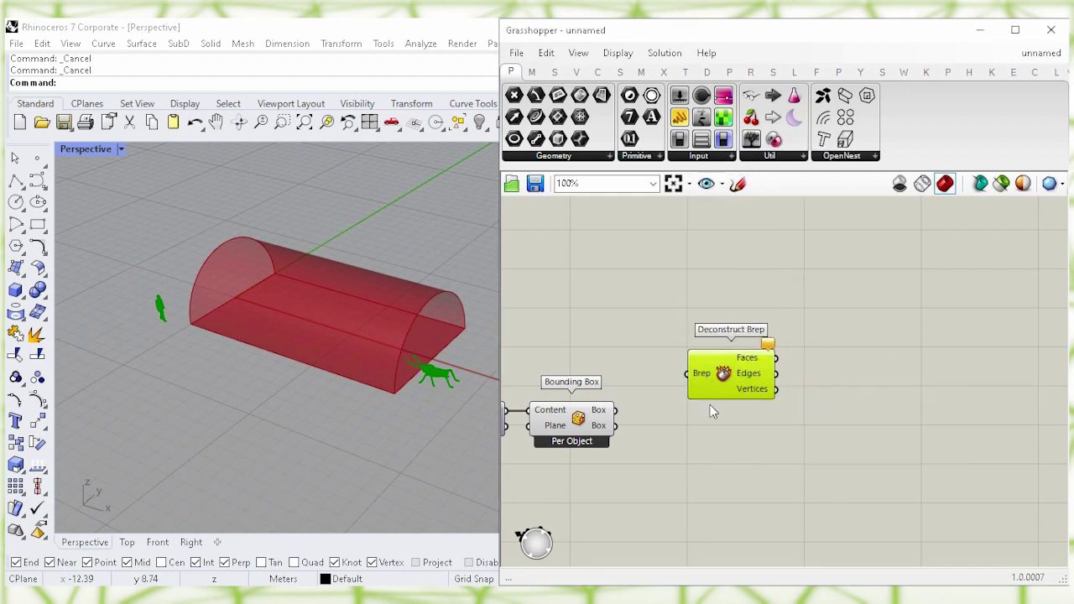
click(731, 462)
Step: Hide the Bounding Box preview and connect its upper Box output to the Brep input of Deconstruct Brep
click(603, 417)
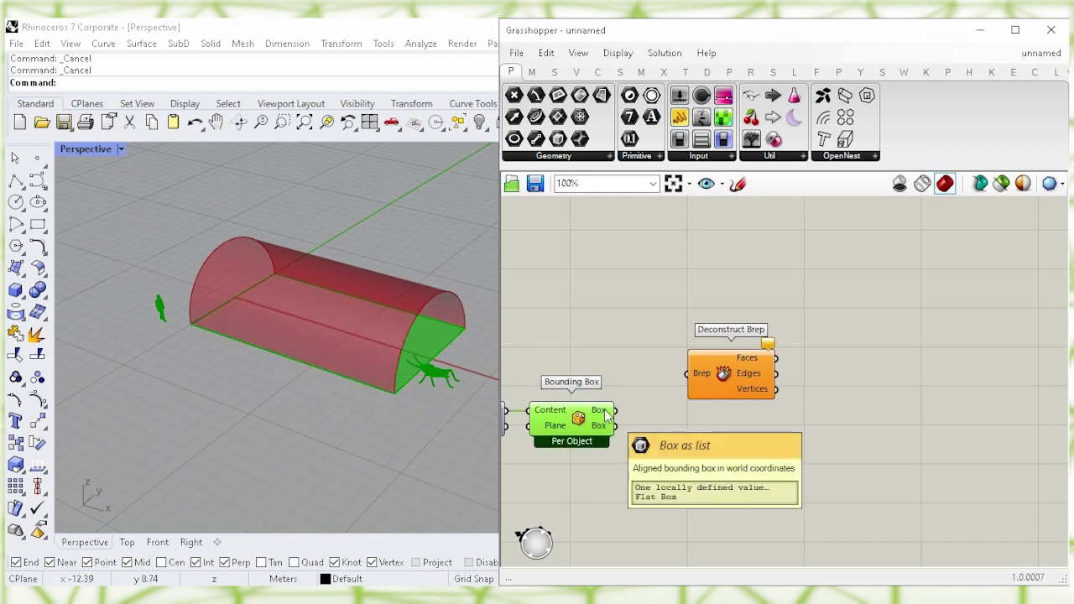
right_click(579, 421)
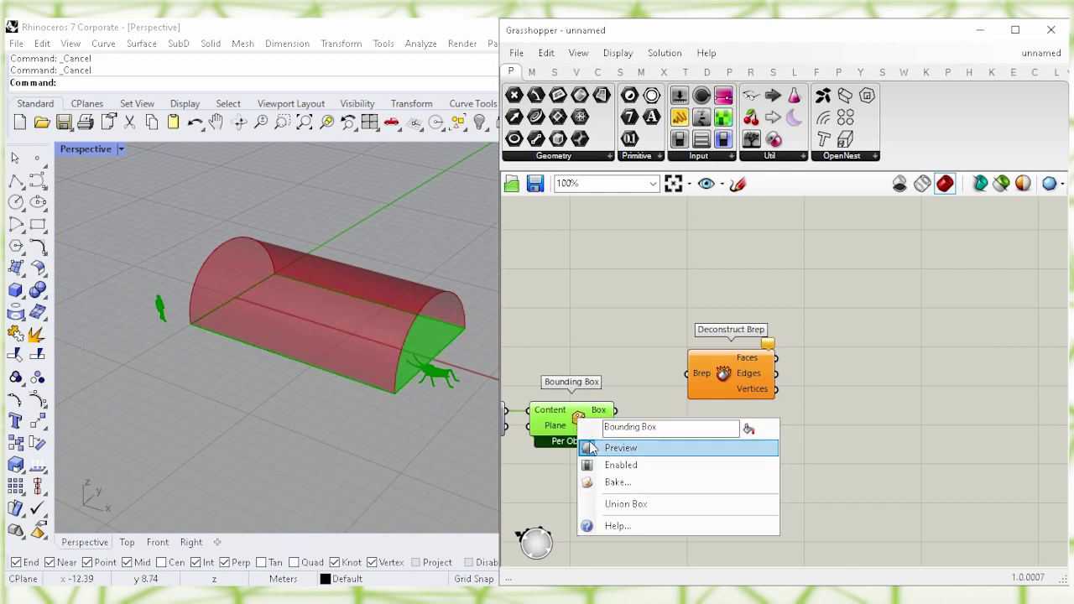
click(739, 451)
drag(626, 419, 678, 375)
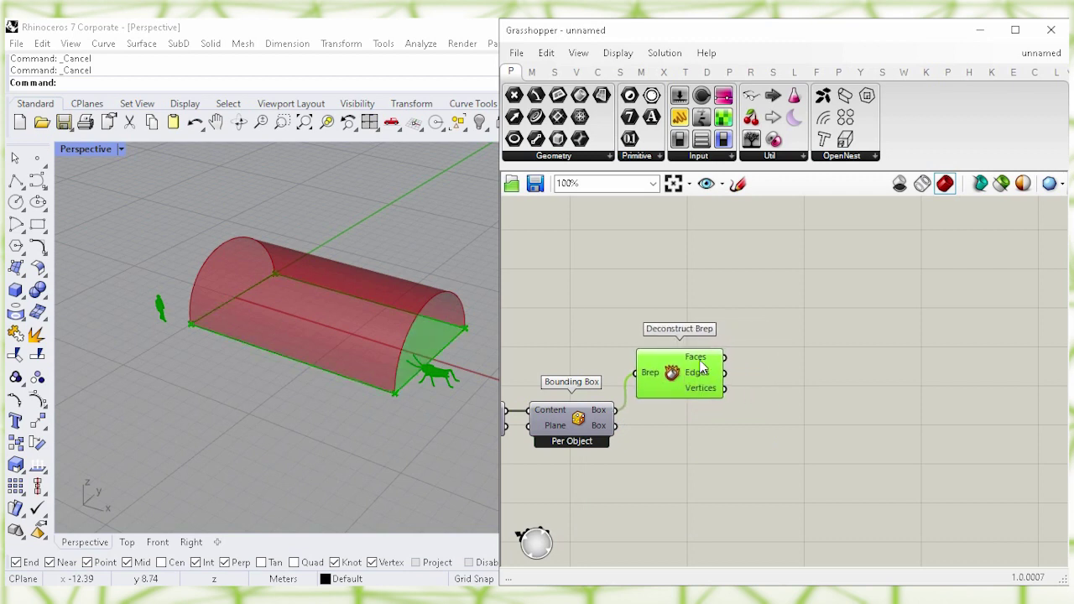
click(859, 333)
Step: Add a Voronoi component and place it above and beyond Deconstruct Brep
right_drag(859, 336, 770, 360)
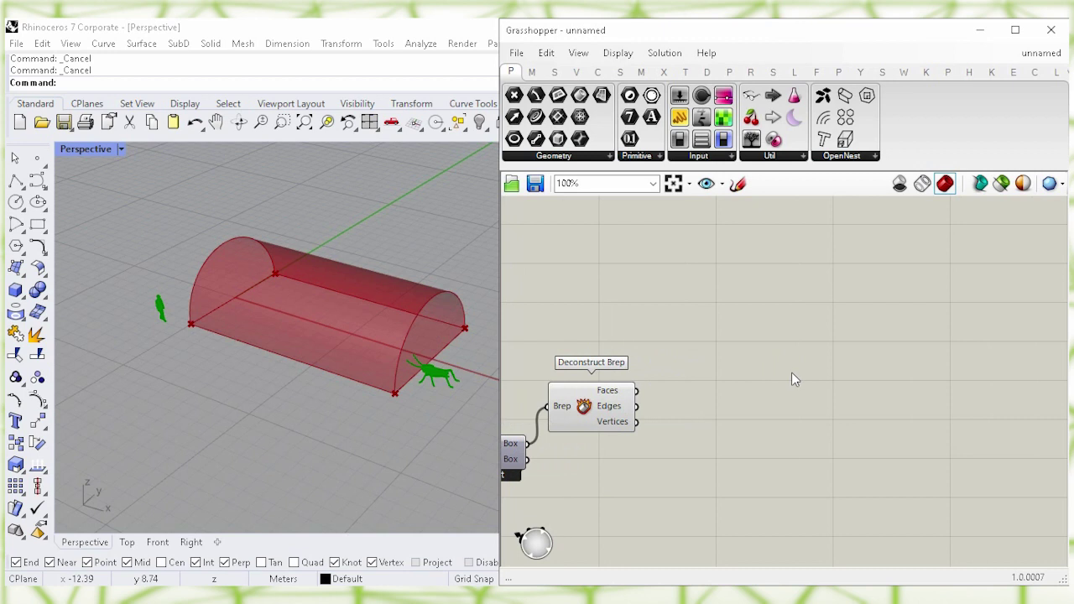
double_click(796, 378)
text(vor)
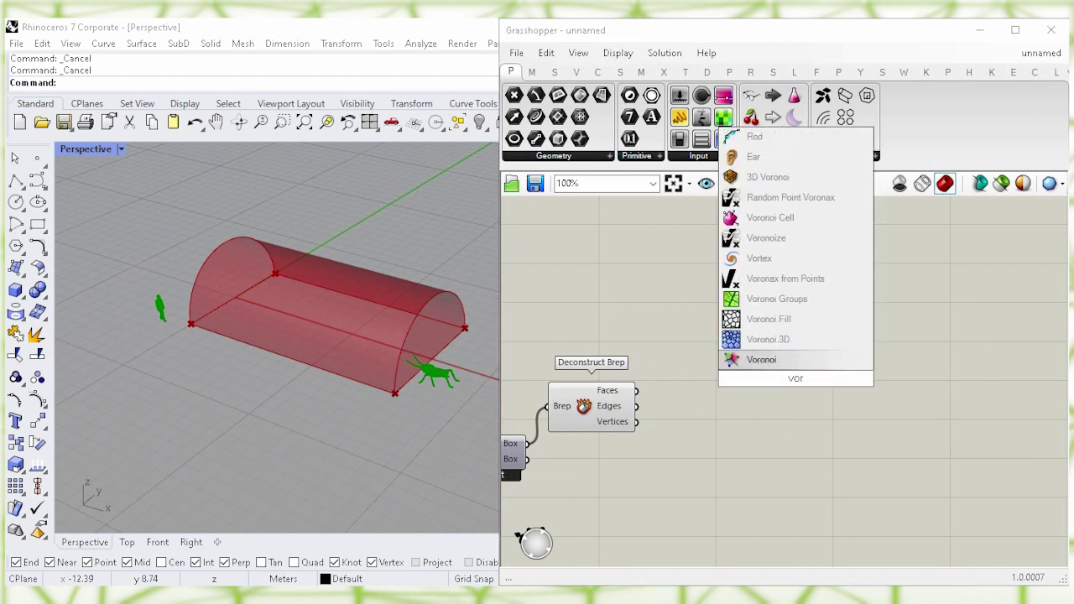
click(800, 361)
drag(810, 377, 801, 311)
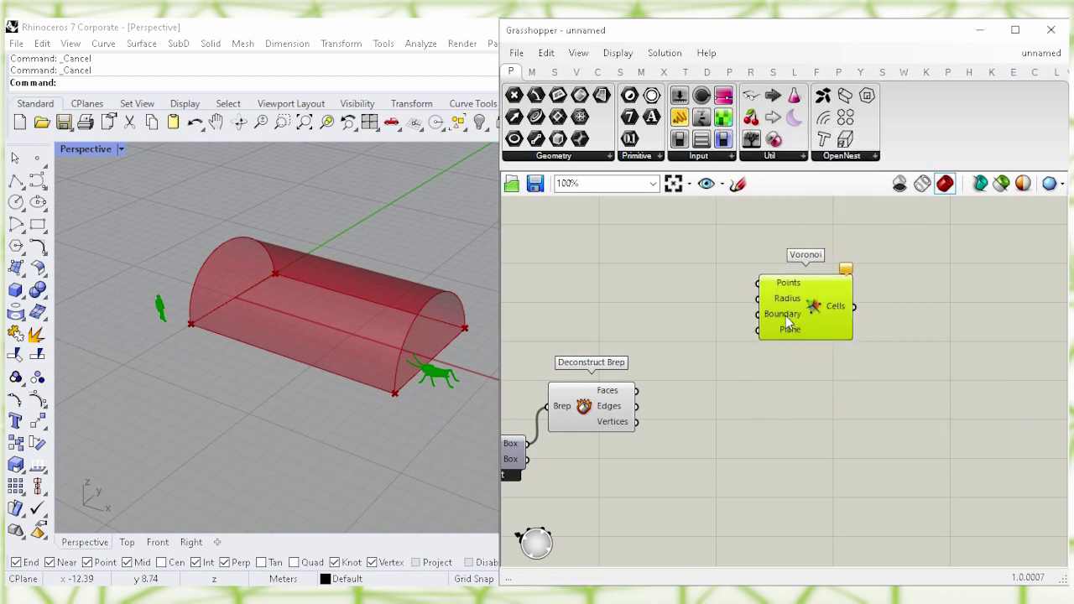
Step: Hide the Deconstruct Brep preview and connect its Faces output to the Voronoi Boundary input
click(597, 415)
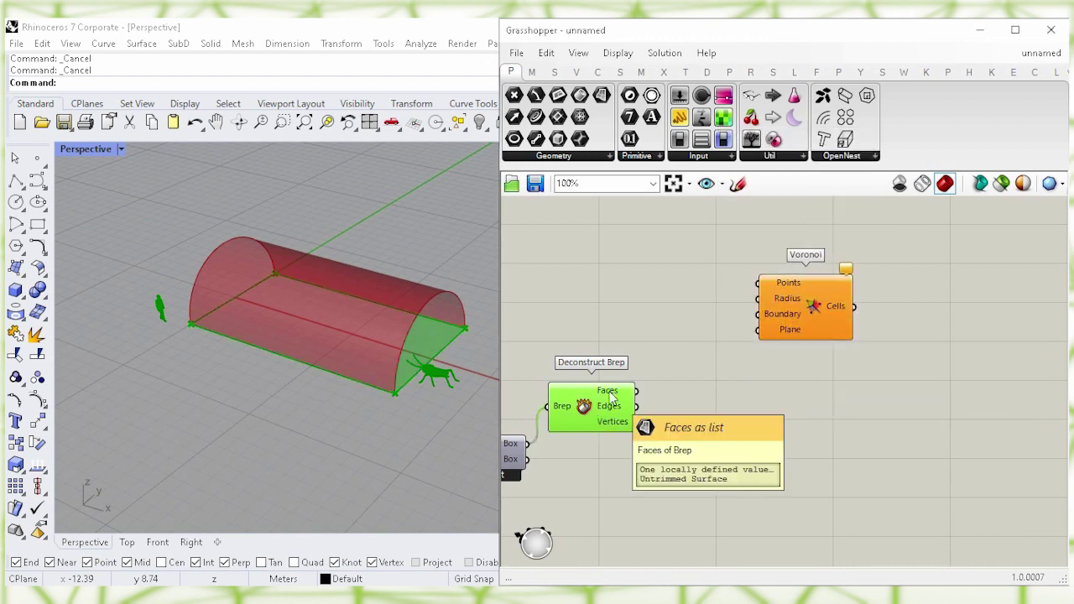
right_click(584, 407)
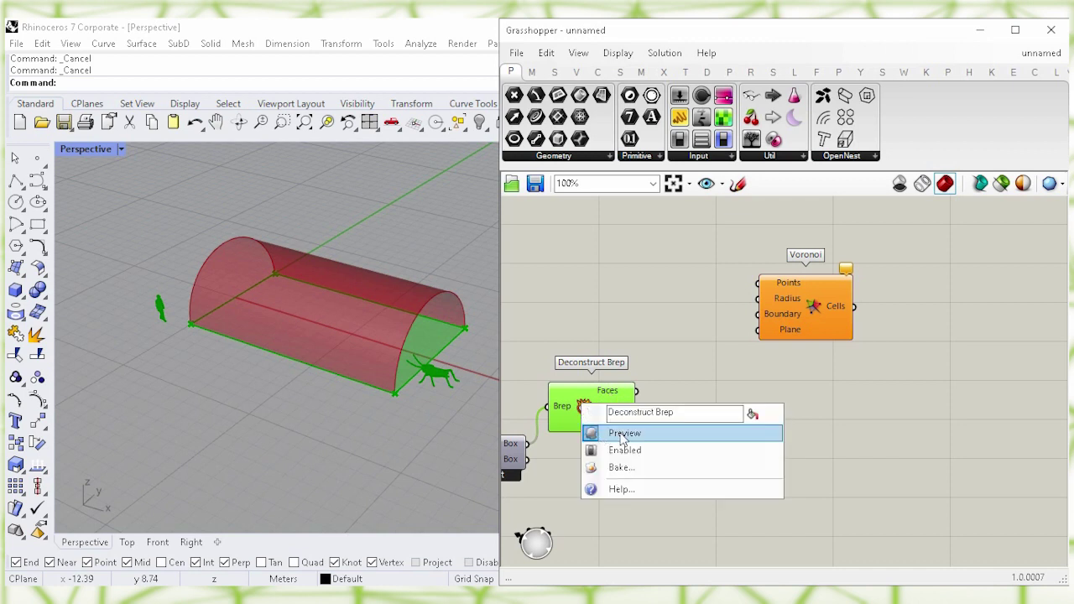
click(767, 435)
drag(638, 391, 779, 298)
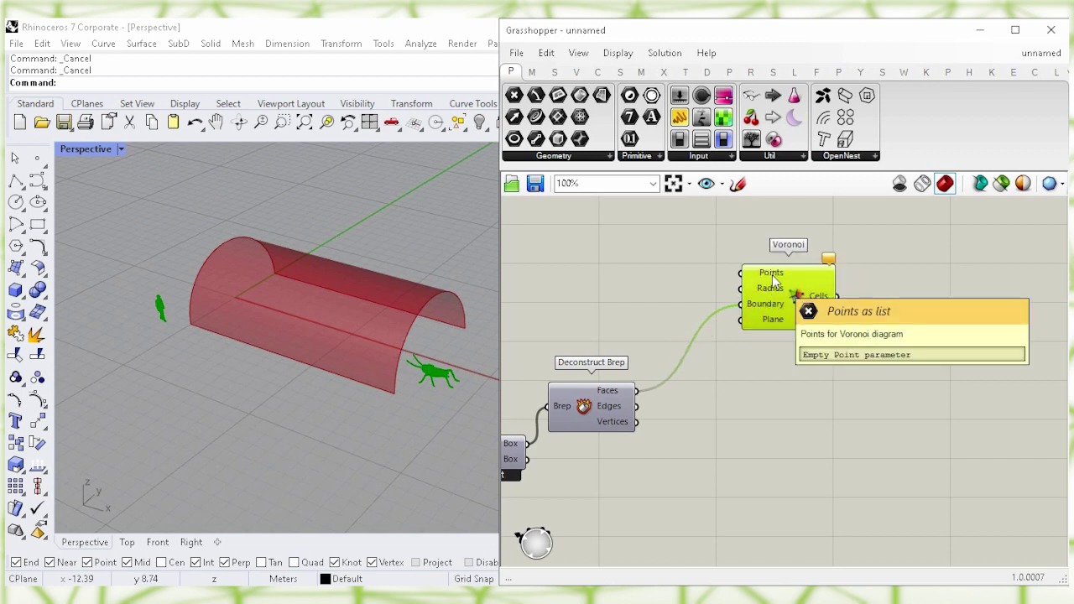
click(655, 293)
Step: Add a Populate Geometry component above Deconstruct Brep, ahead of the Voronoi component
right_drag(649, 304, 746, 328)
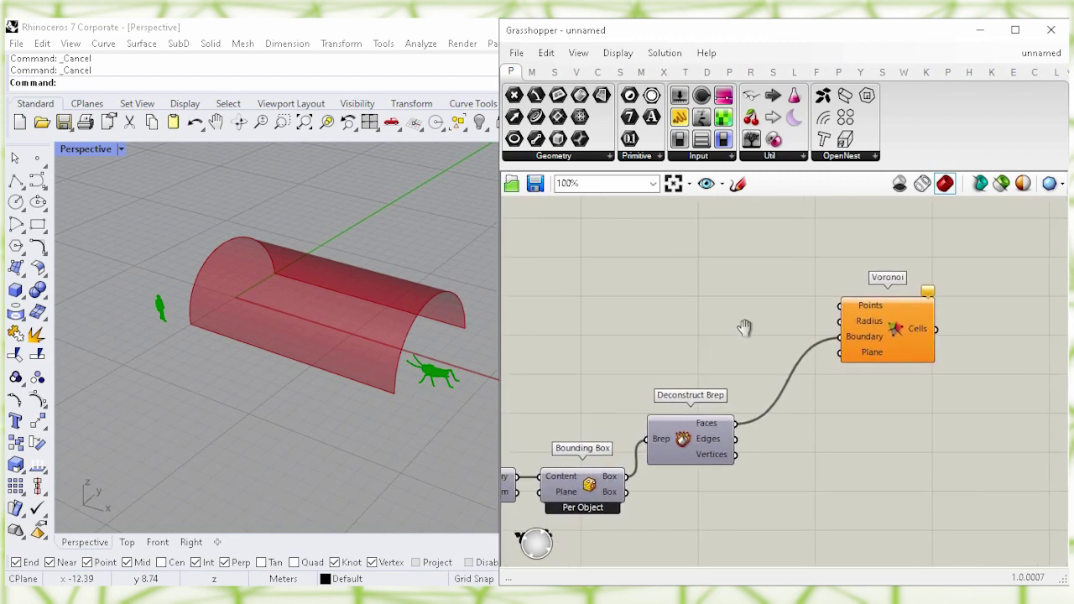
double_click(687, 308)
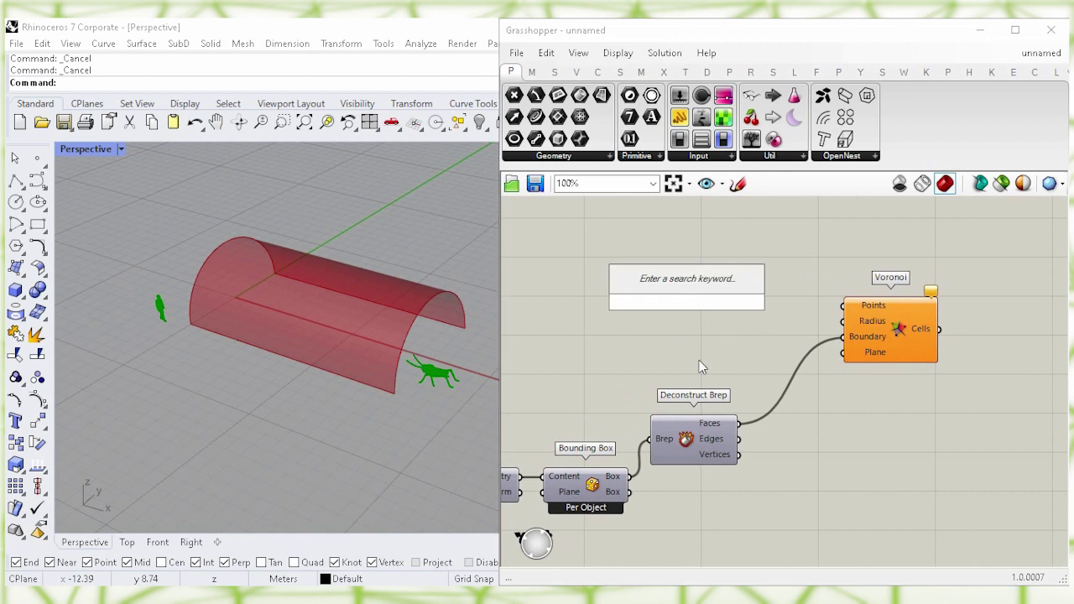
text(populat)
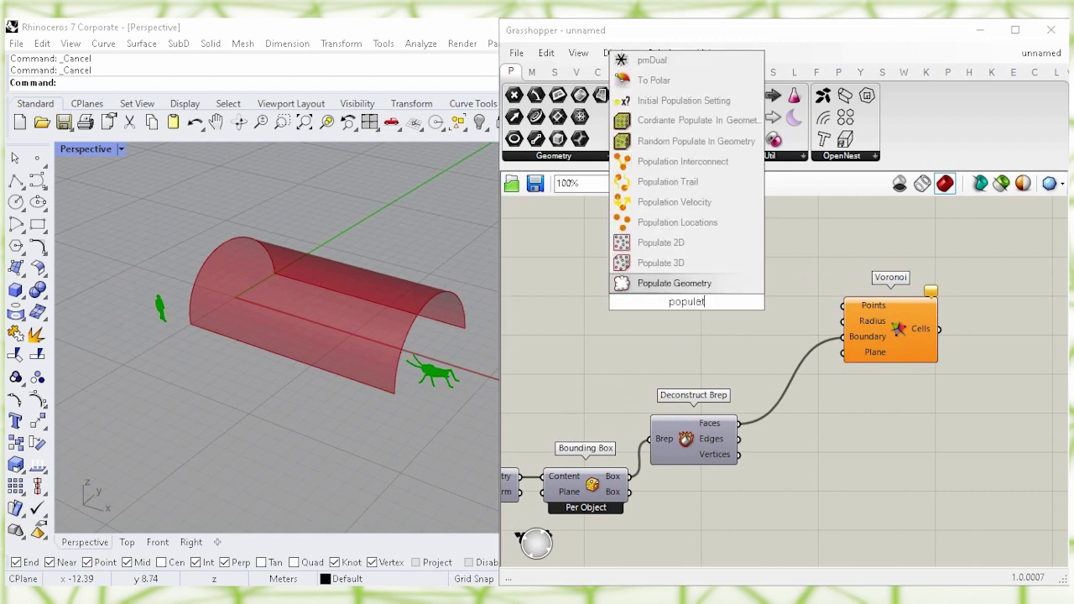
text(e g)
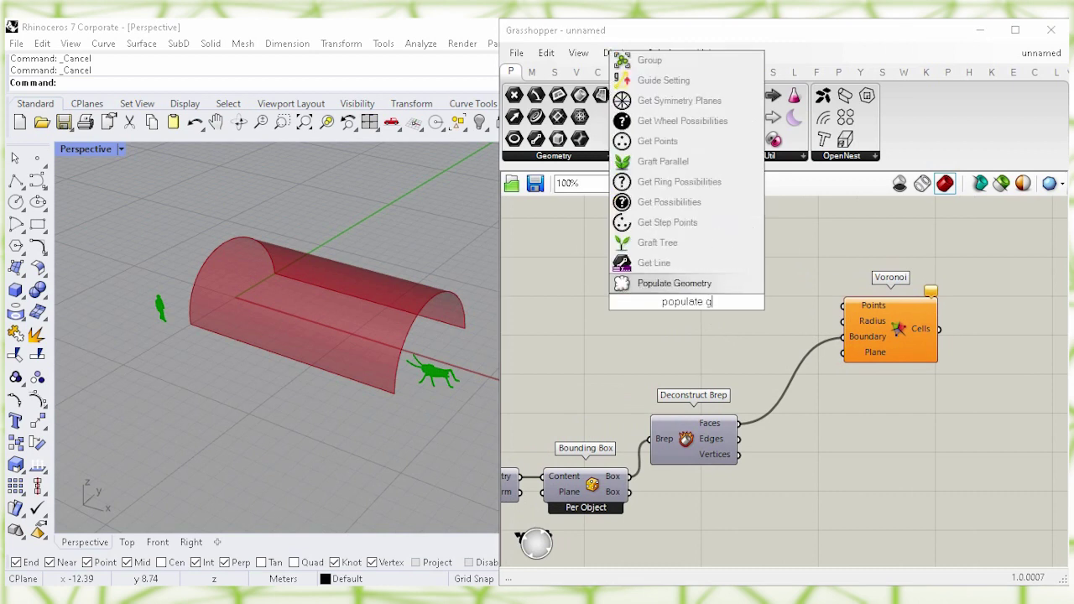
click(726, 289)
drag(715, 300, 746, 304)
click(775, 372)
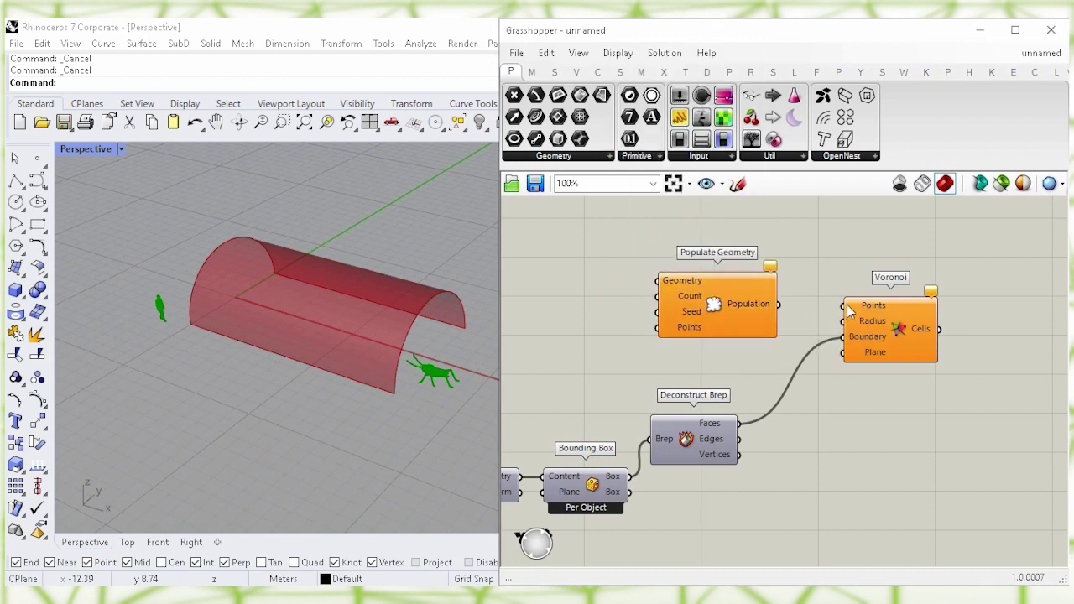
Step: Connect Population to the Voronoi Points input and the Deconstruct Brep Faces output to the Populate Geometry input
drag(780, 306, 843, 305)
drag(738, 423, 731, 308)
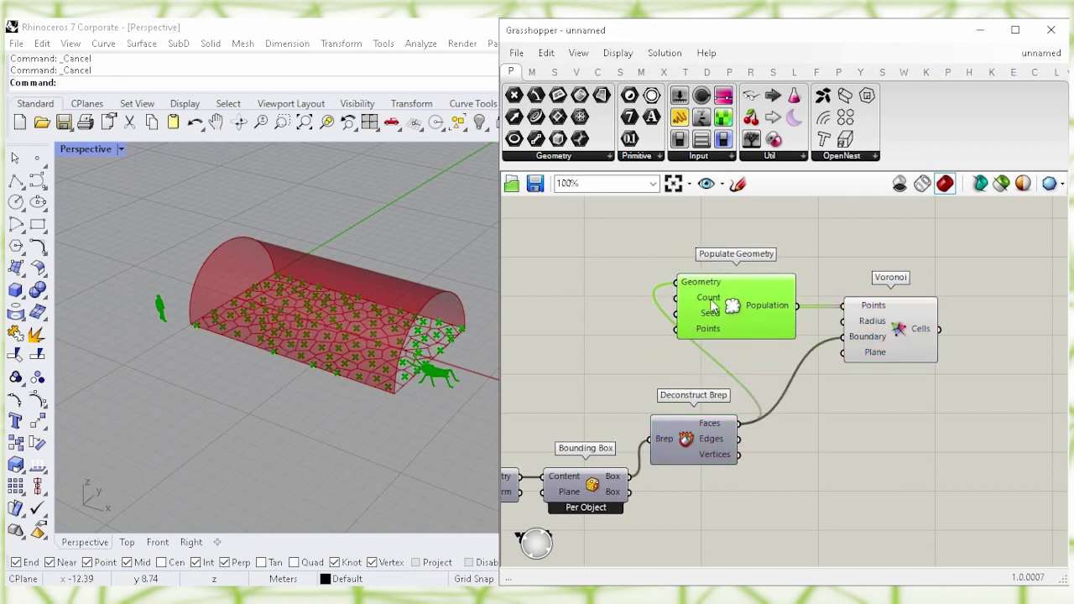
click(583, 359)
Step: Add a number slider with the value 29 and connect it to the Count input of Populate Geometry
right_drag(595, 338, 713, 361)
double_click(662, 331)
text(29)
key(Return)
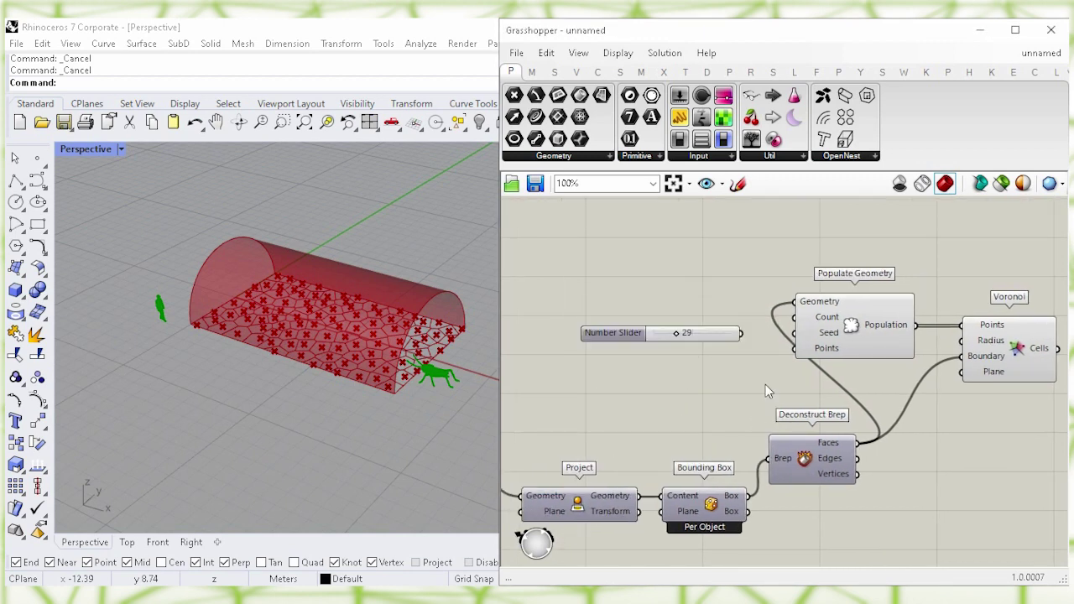
drag(764, 329, 795, 317)
drag(710, 334, 679, 325)
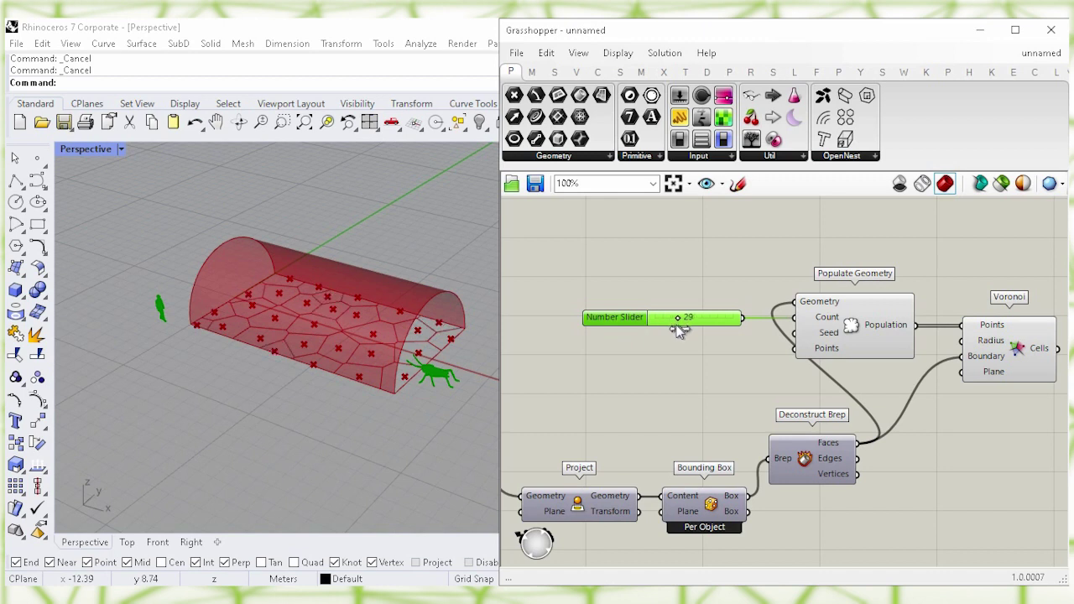
Step: Turn off the preview of the Populate Geometry component
click(718, 364)
click(850, 327)
right_click(850, 328)
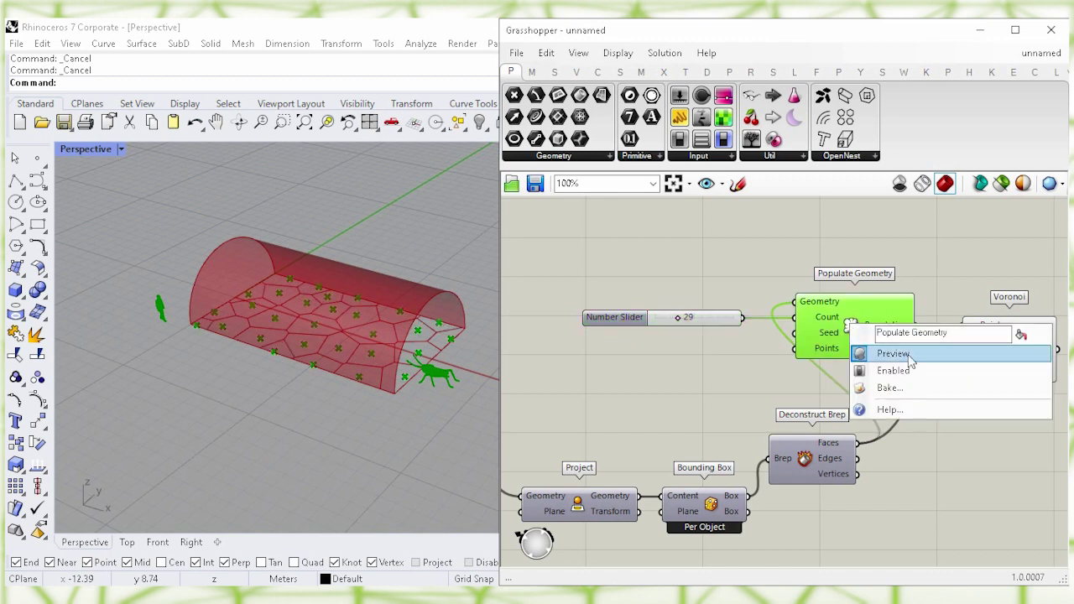
click(1013, 357)
Step: Add a Scale component after the Voronoi component
right_drag(973, 449, 679, 419)
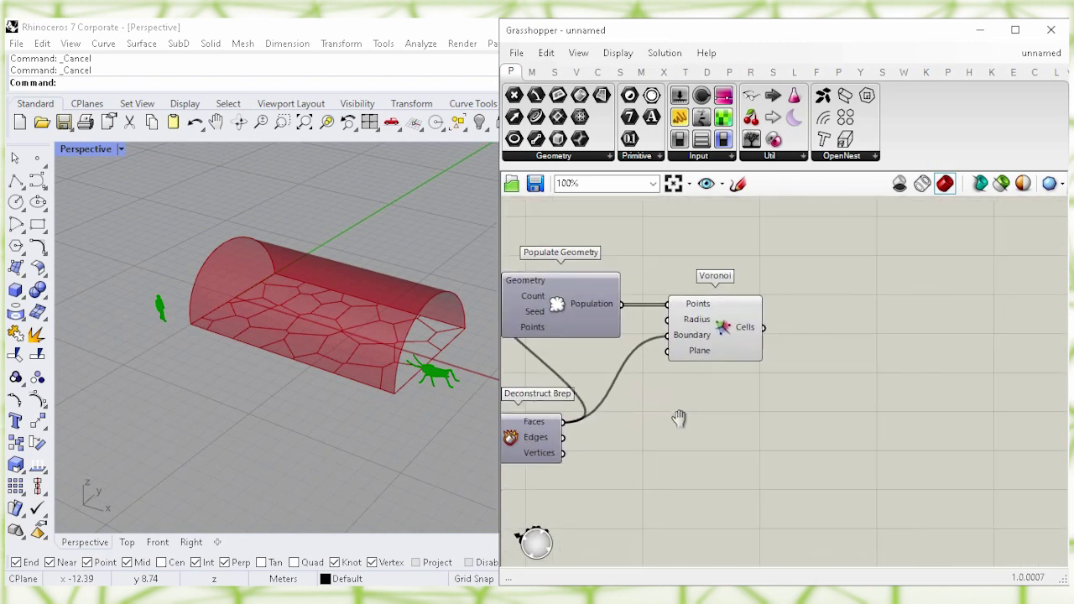
double_click(886, 359)
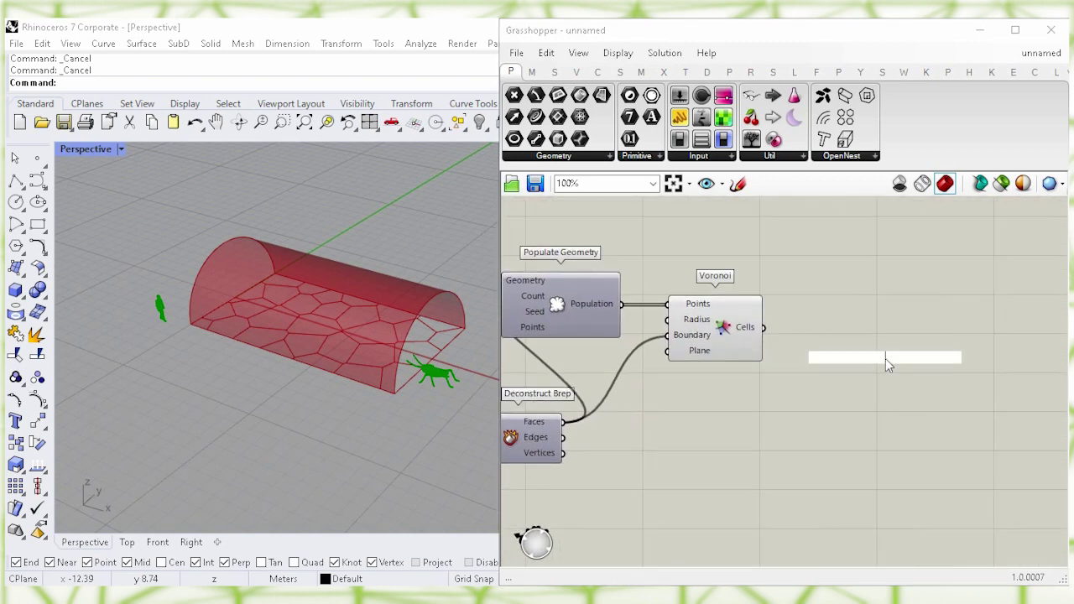
text(sc)
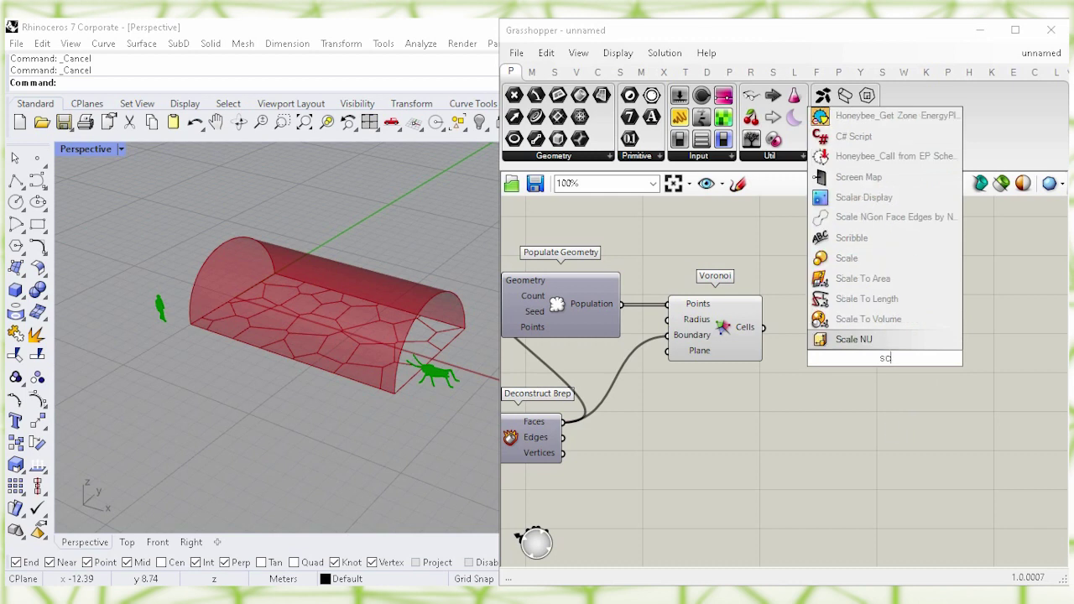
text(a)
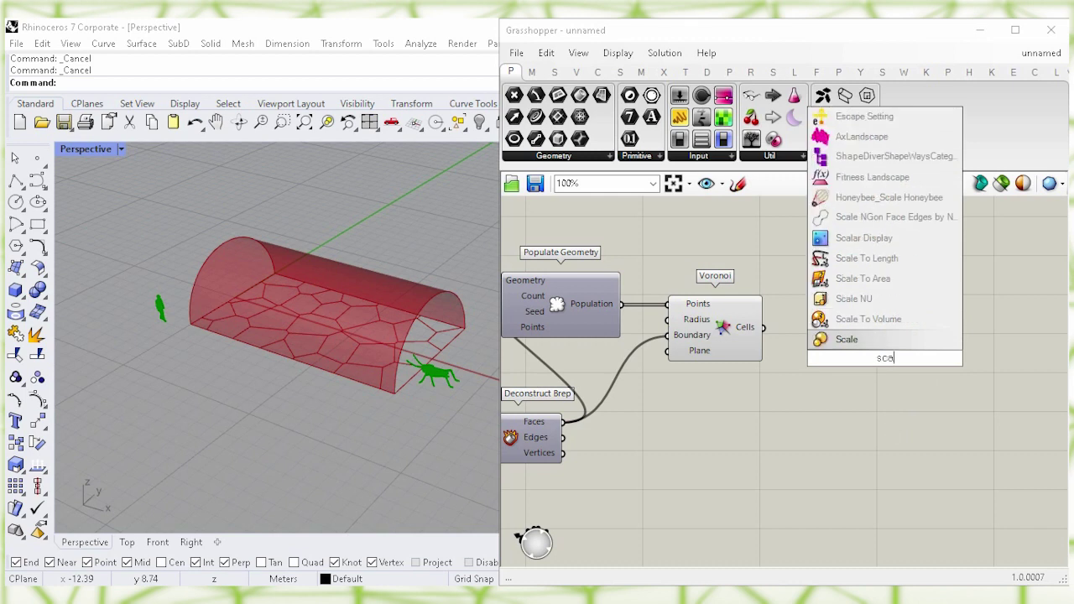
click(890, 340)
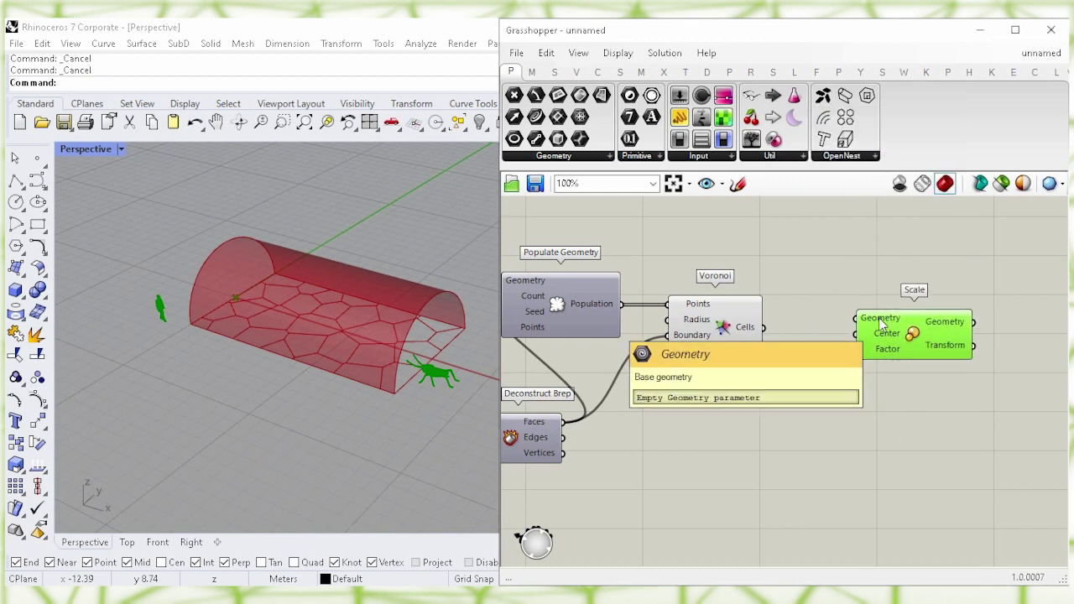
click(872, 275)
Step: Connect the Voronoi Cells output to the Scale Geometry input and turn off the preview of the Voronoi component
click(732, 338)
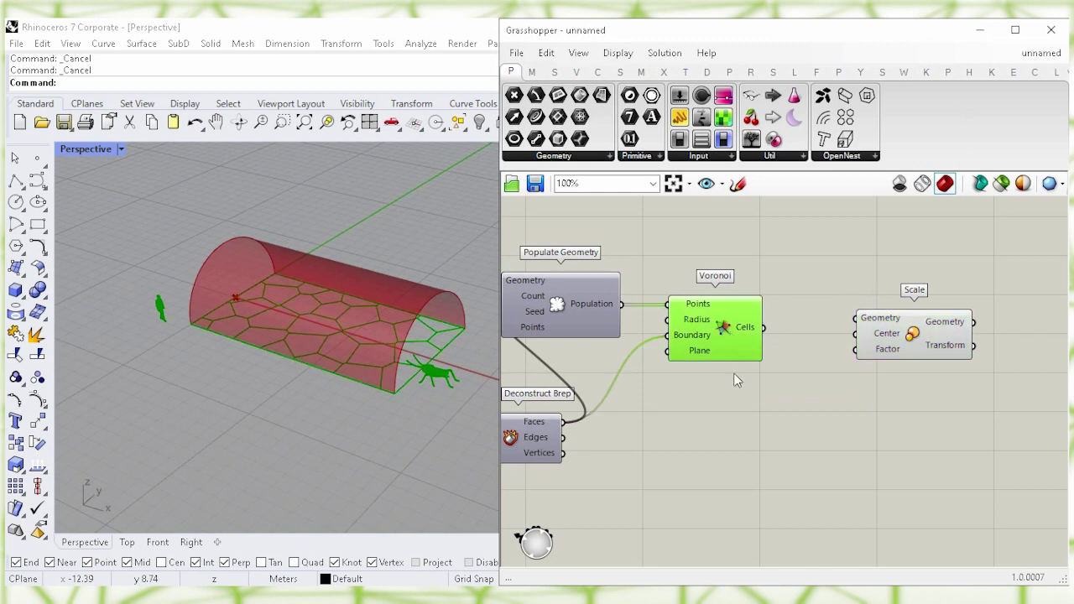
drag(764, 327, 915, 353)
drag(729, 329, 706, 327)
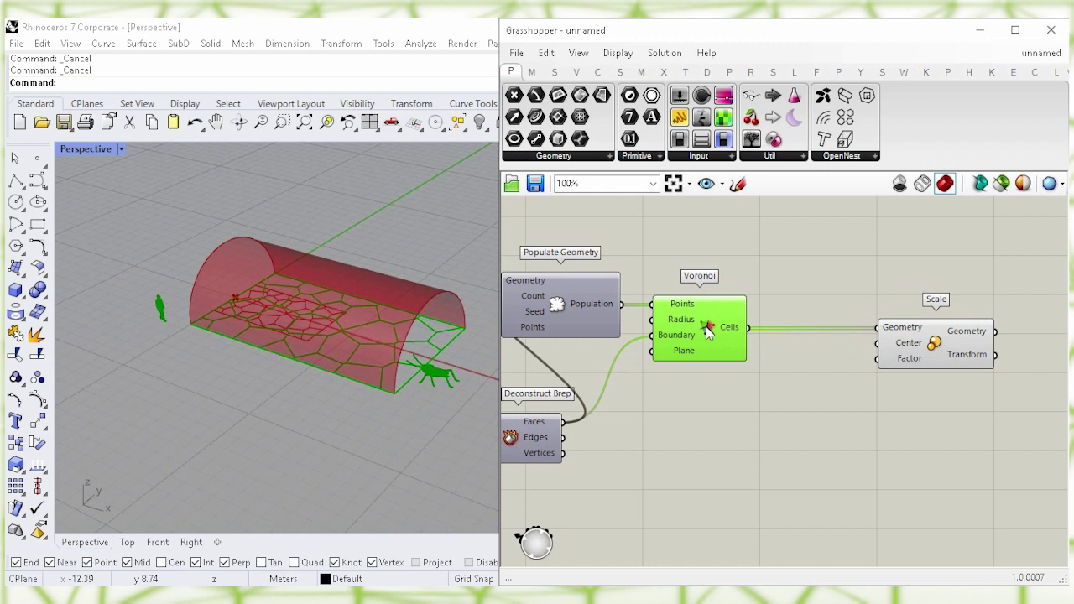
right_click(706, 327)
click(866, 359)
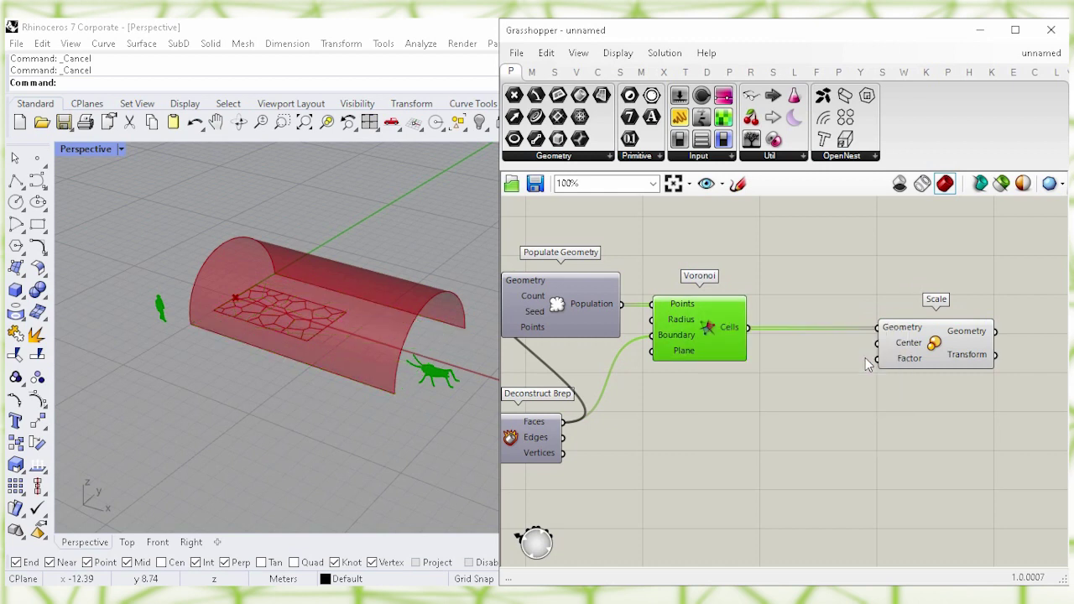
Step: Add an Area component below the wire between Voronoi and Scale and feed the Voronoi Cells into its Geometry input
double_click(803, 433)
text(are)
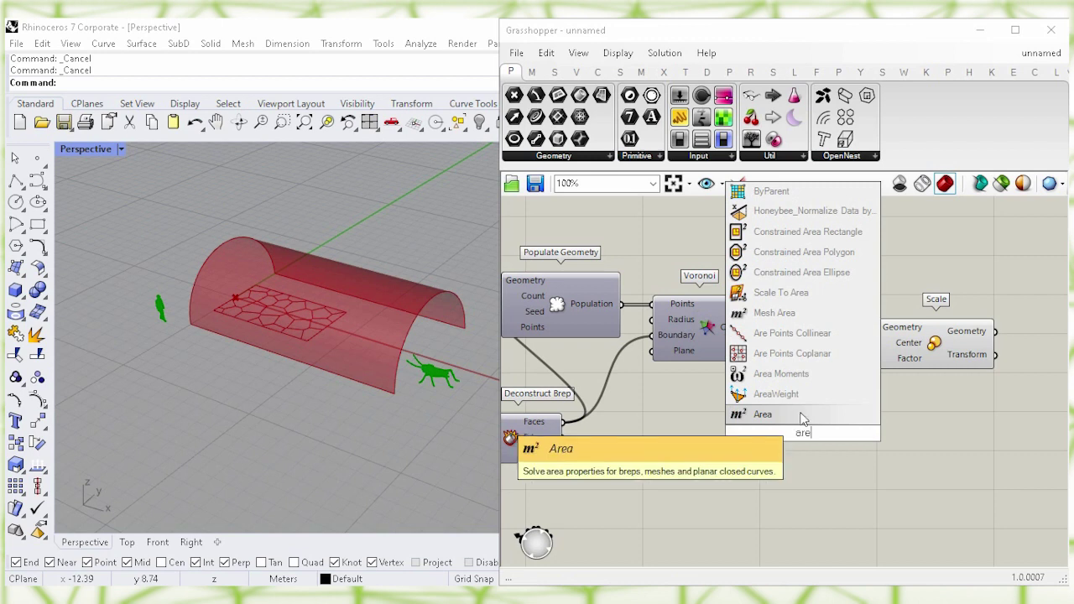
click(793, 413)
drag(751, 333, 763, 405)
drag(923, 353, 948, 352)
click(915, 412)
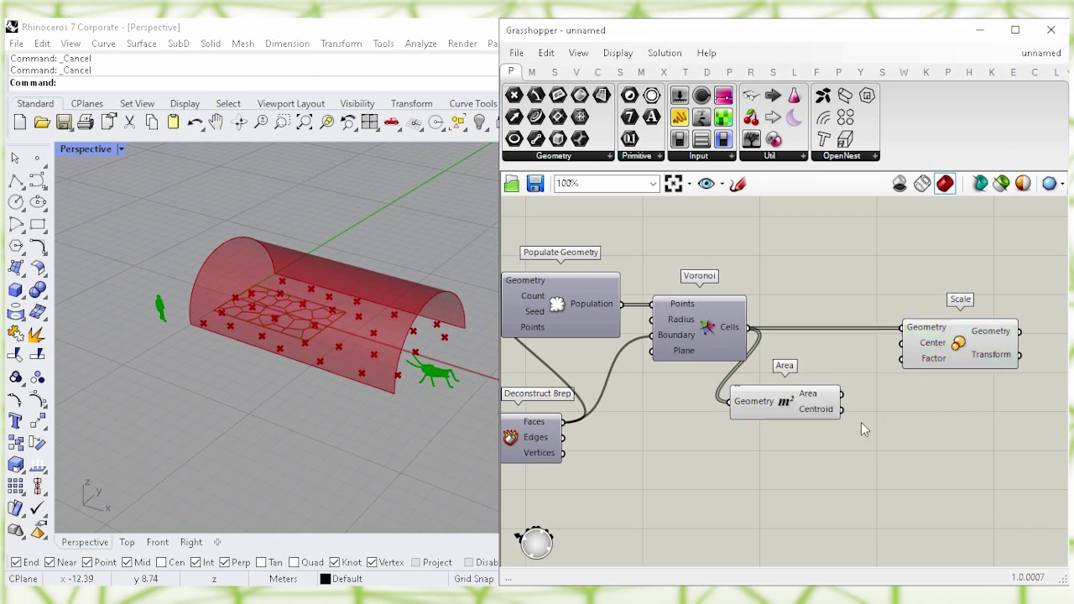
Step: Connect the Area component's Centroid output to the Scale Center input and turn off the Area preview
drag(840, 409, 902, 351)
drag(781, 408, 811, 377)
right_click(812, 376)
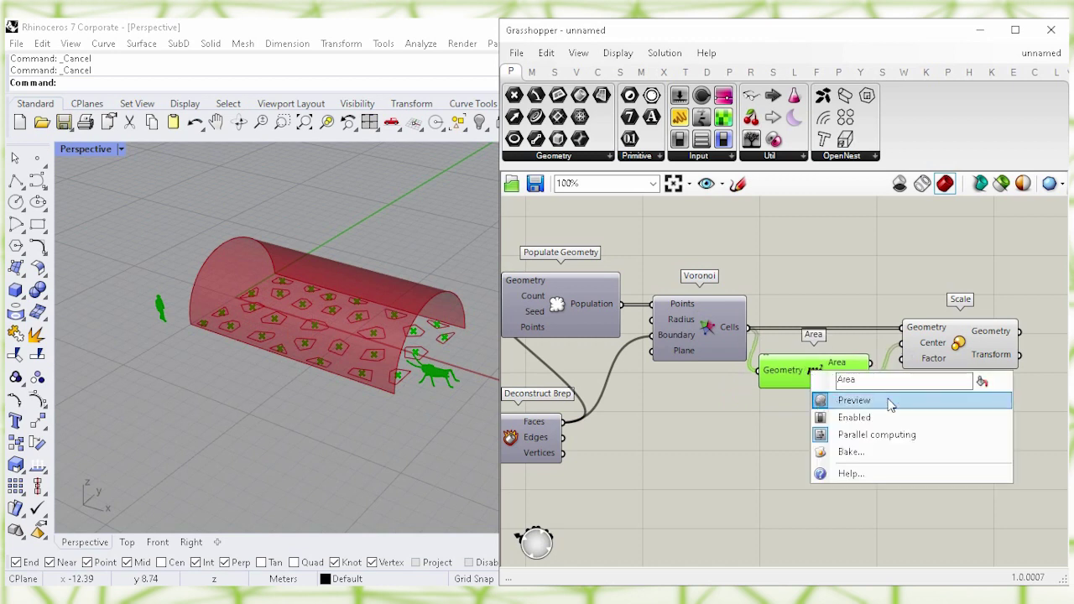
click(971, 402)
Step: Add a number slider with the value 0.85 below the Area component and connect it to the Scale Factor input
drag(956, 350, 982, 351)
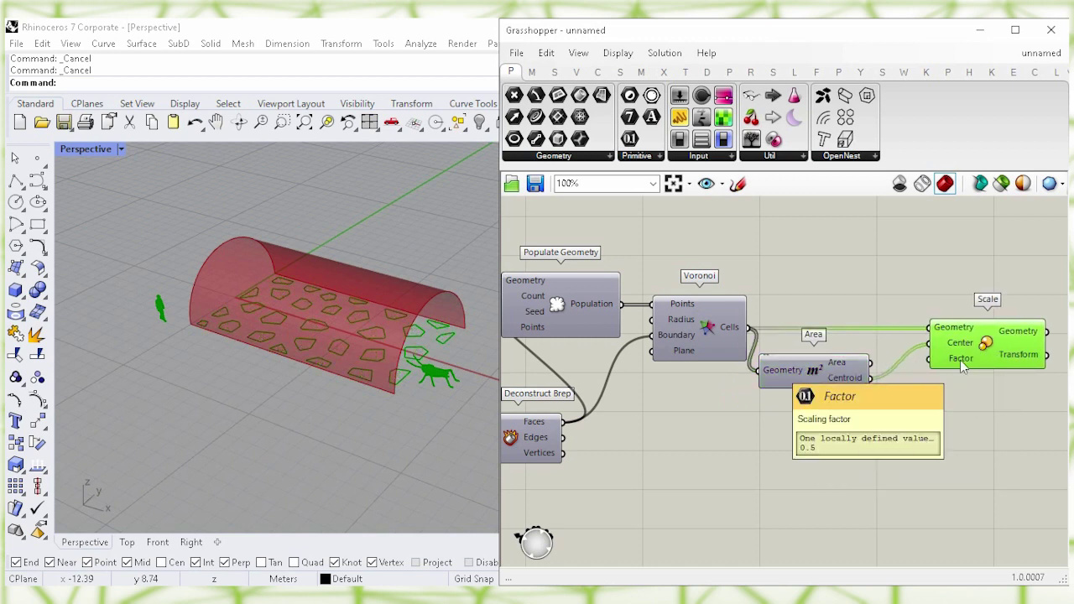
click(899, 458)
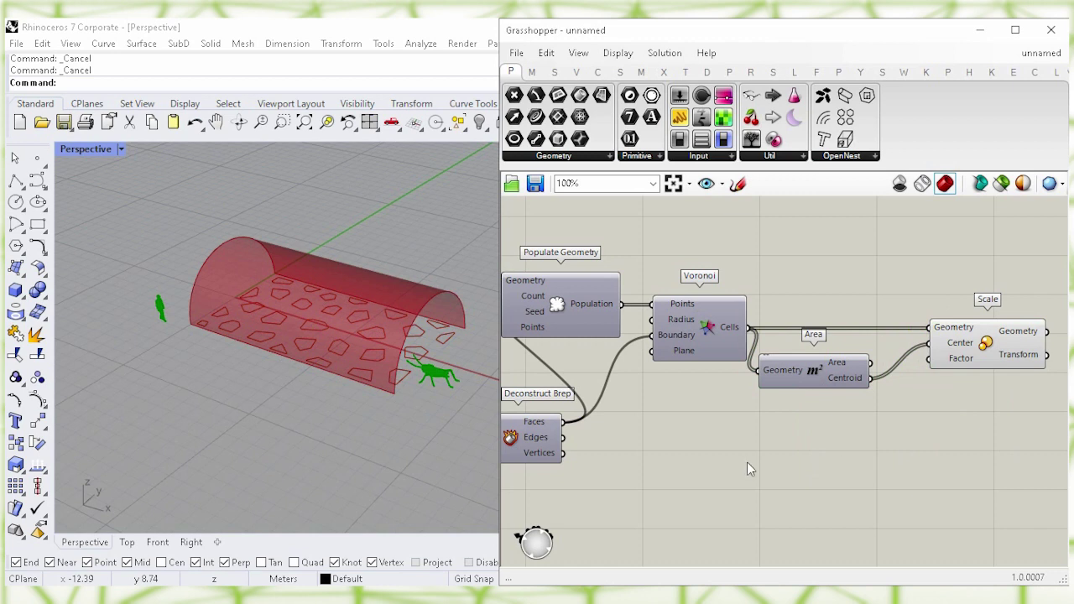
double_click(747, 462)
text(0.6)
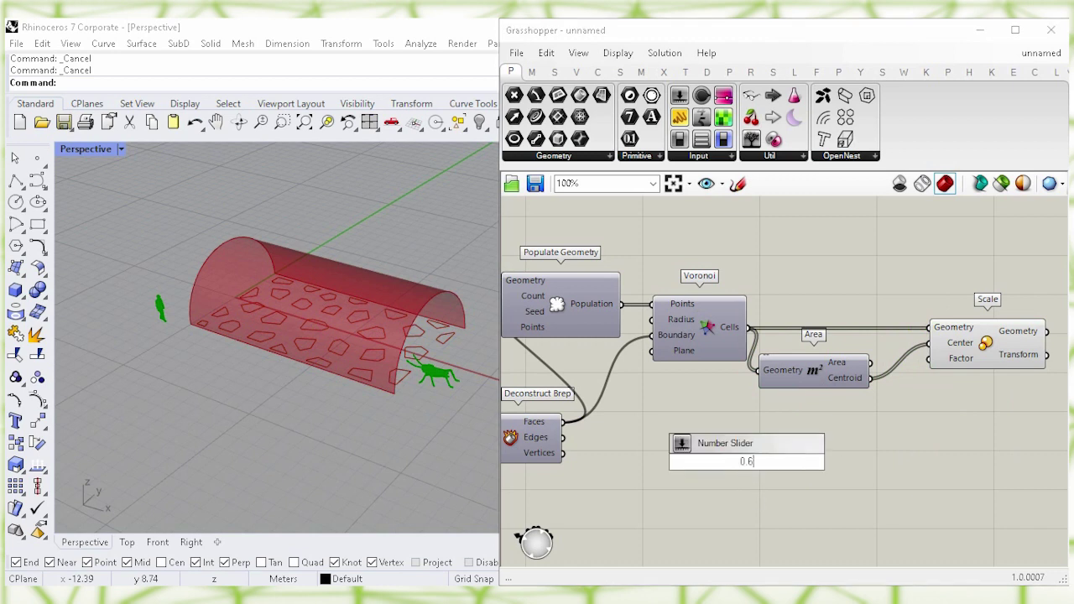
key(Return)
text(0<0.85)
key(Return)
drag(784, 462, 932, 359)
click(893, 454)
drag(796, 406, 877, 424)
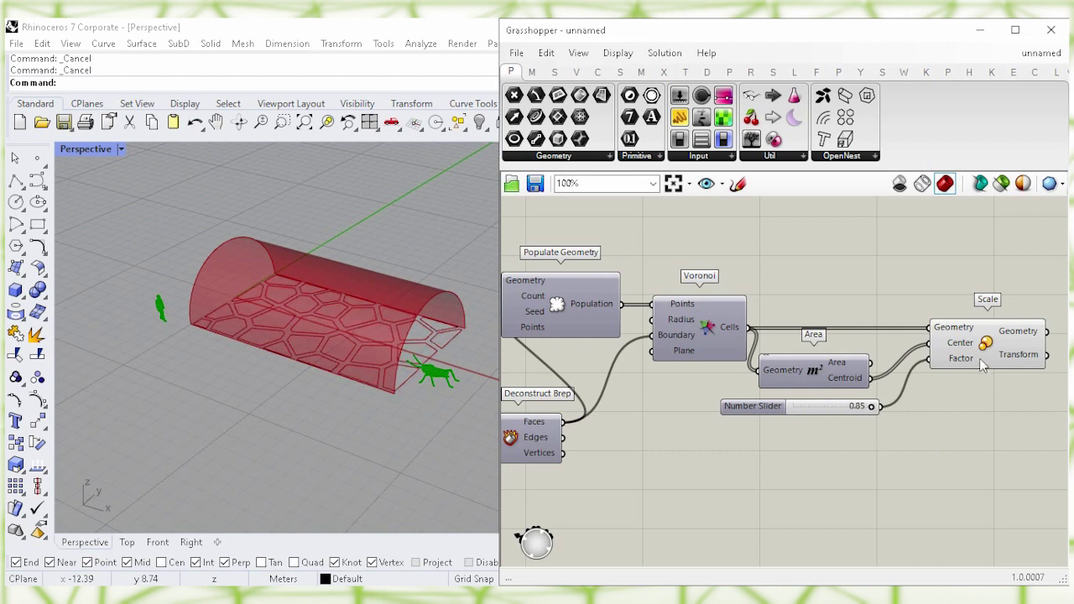
click(982, 363)
click(963, 430)
Step: Add a Map to Surface component after the Scale component
right_drag(963, 436, 687, 412)
double_click(847, 438)
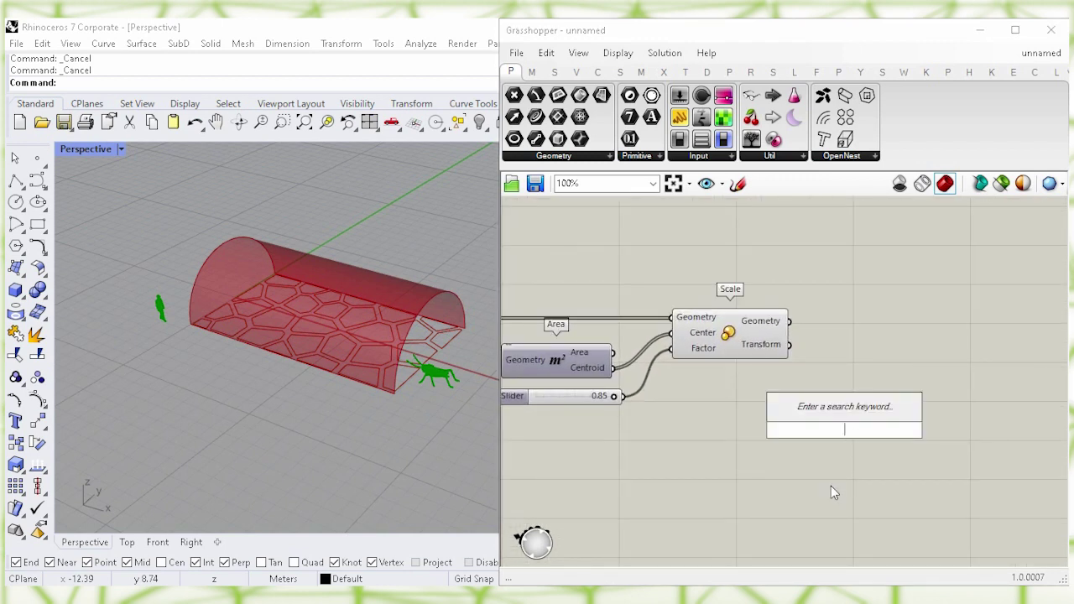
text(map to)
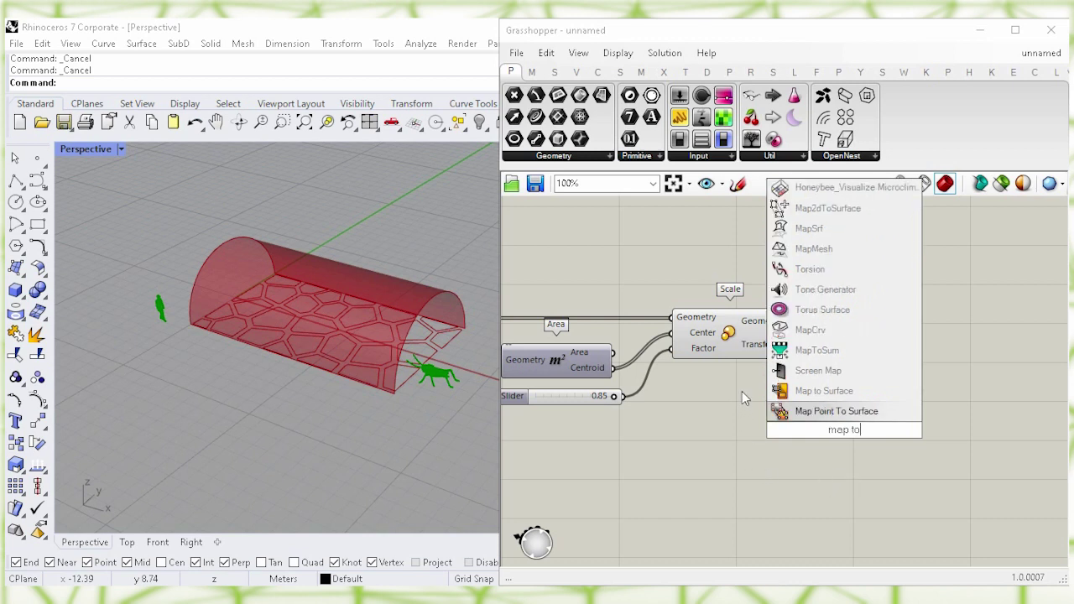
click(781, 391)
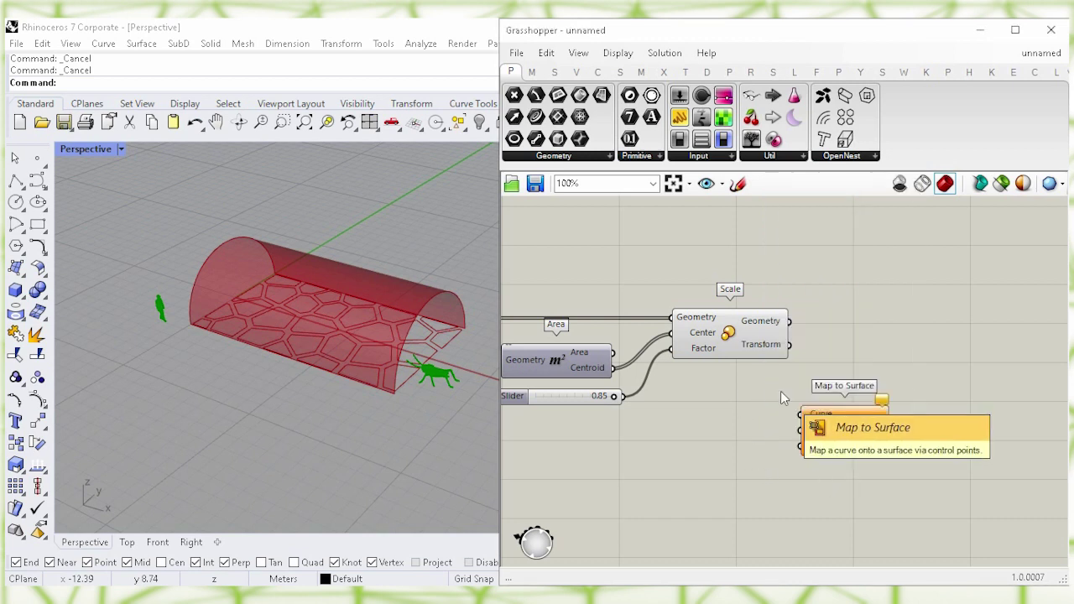
drag(843, 428, 871, 426)
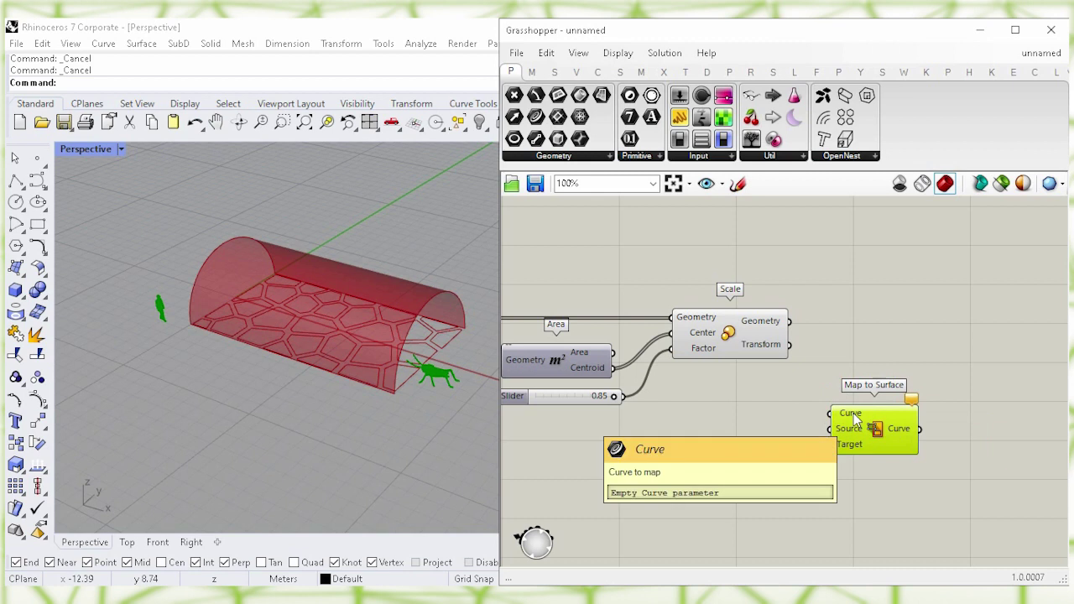
click(829, 310)
Step: Turn off the Scale preview and connect its Geometry output to the Curve input of Map to Surface
click(725, 356)
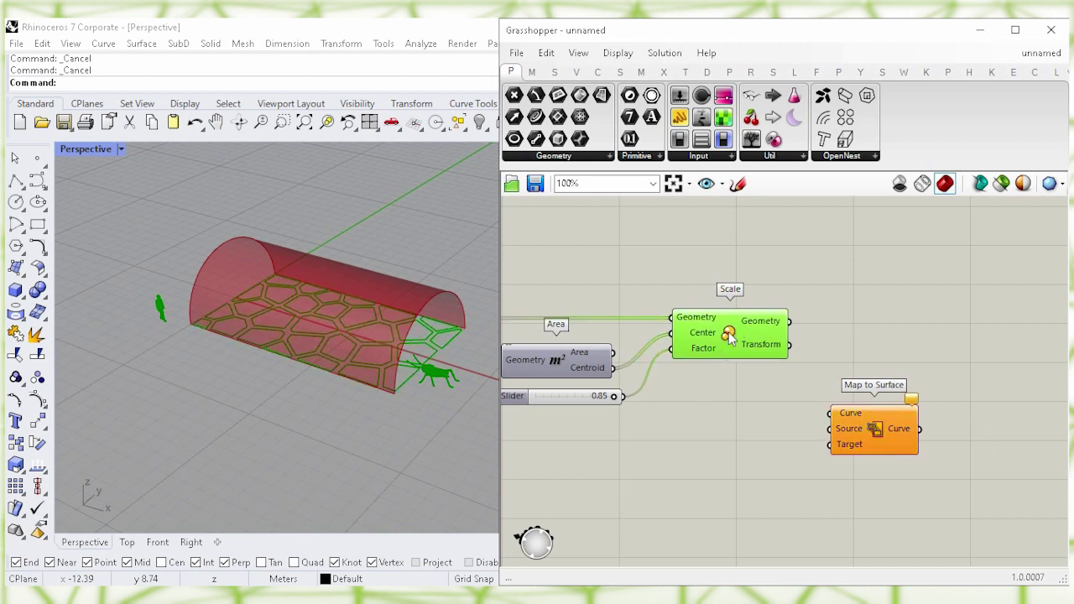
right_click(730, 335)
click(901, 367)
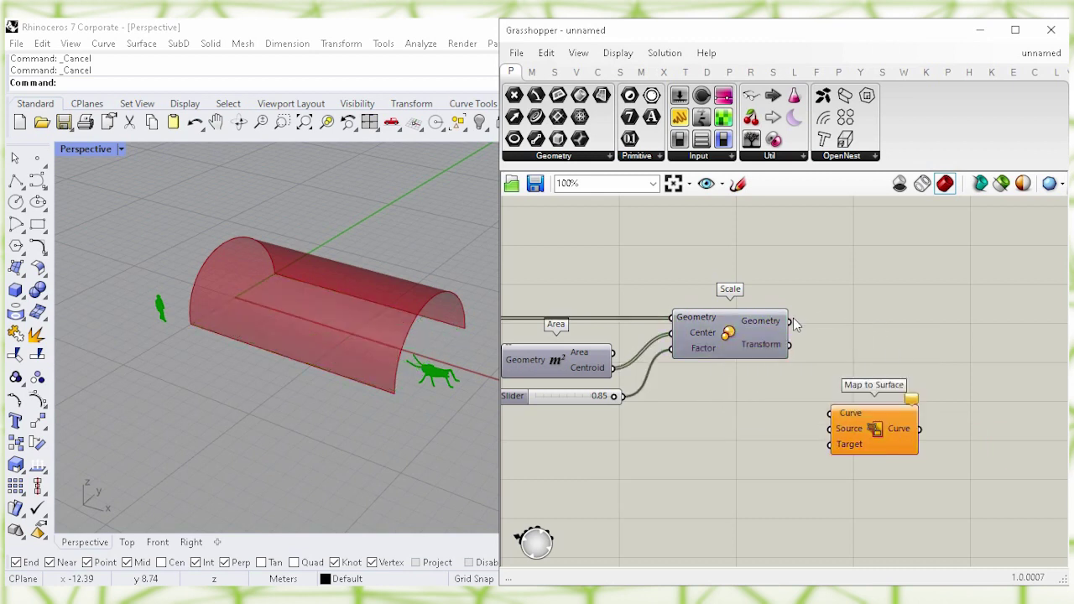
drag(827, 344, 831, 413)
Step: Connect the upper Box output of Bounding Box to the Source input of Map to Surface
right_drag(648, 480, 762, 470)
right_drag(584, 495, 797, 446)
right_drag(654, 463, 670, 461)
right_drag(535, 461, 591, 451)
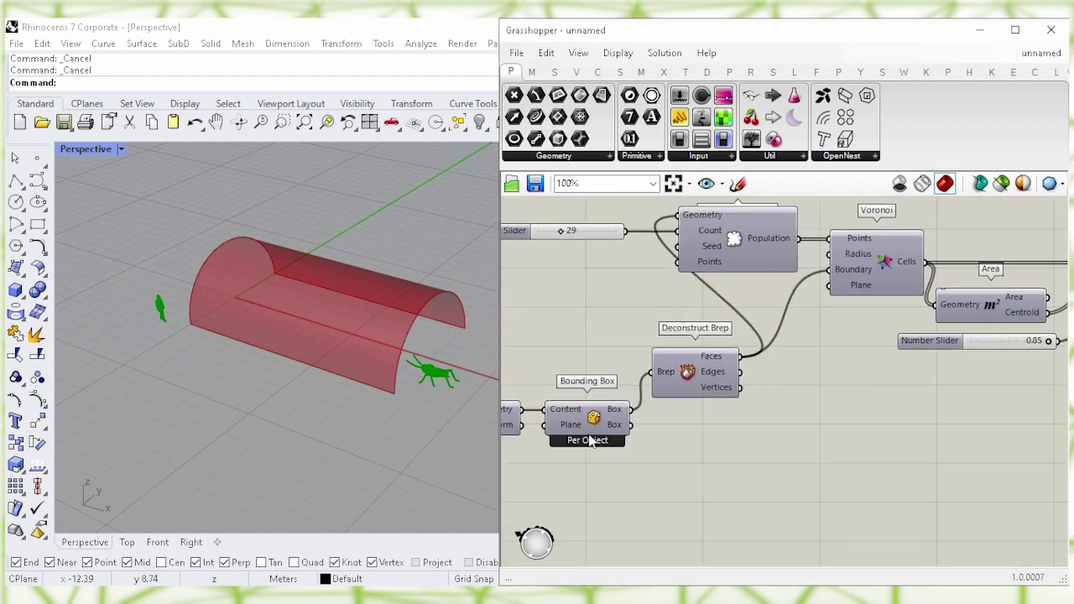
drag(634, 423, 893, 378)
click(798, 446)
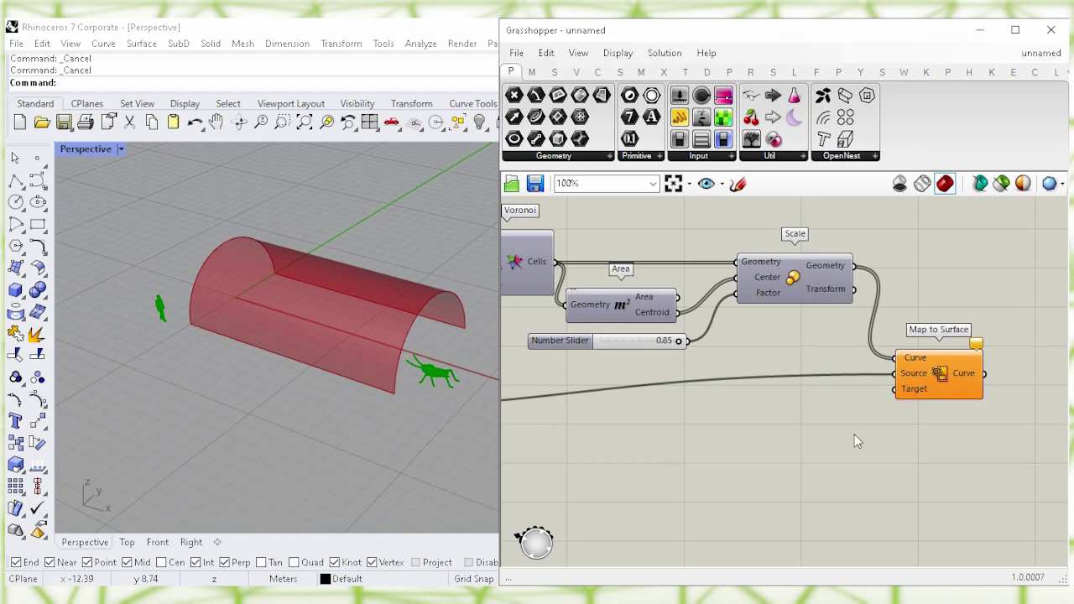
Step: Turn off the Extrude preview and connect its Extrusion output to the Target input of Map to Surface
right_drag(768, 422, 680, 354)
click(556, 396)
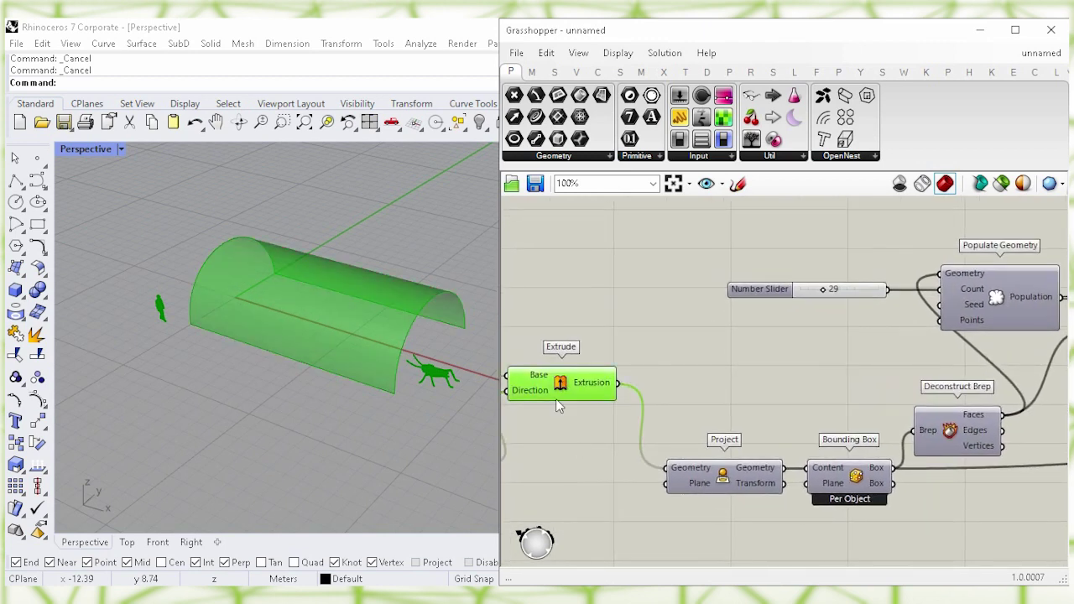
right_click(561, 387)
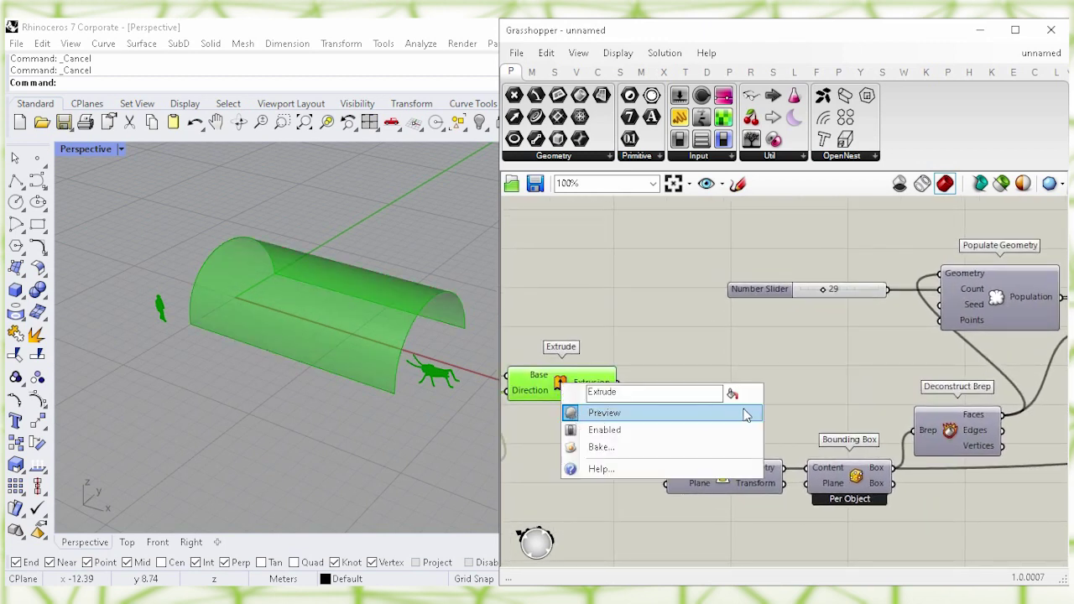
click(745, 415)
drag(621, 386, 848, 449)
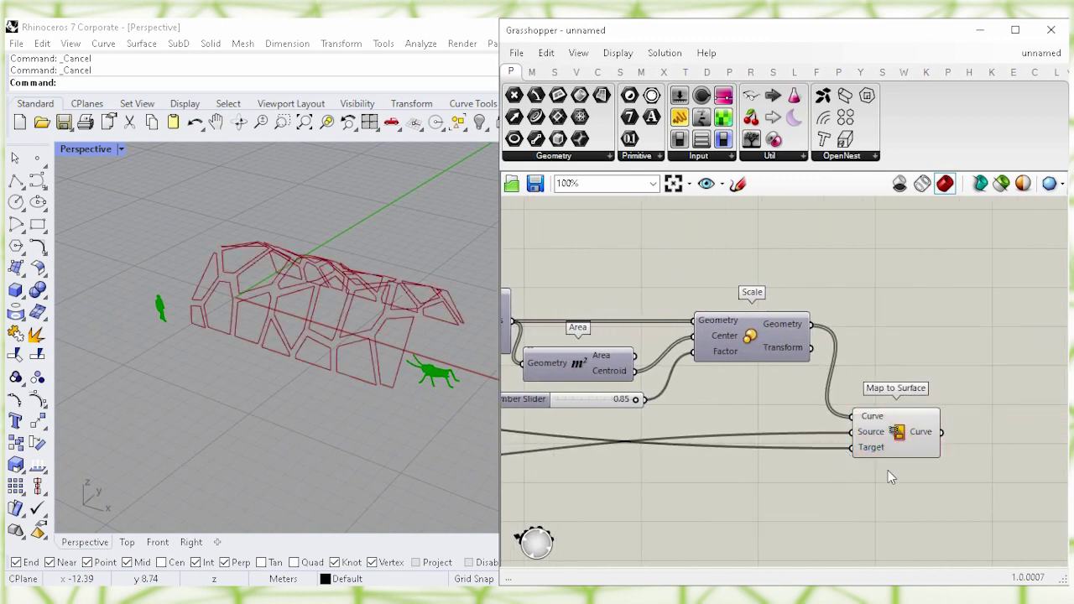
click(859, 506)
Step: Add a Surface Split component after Map to Surface
right_drag(905, 502, 718, 460)
double_click(836, 430)
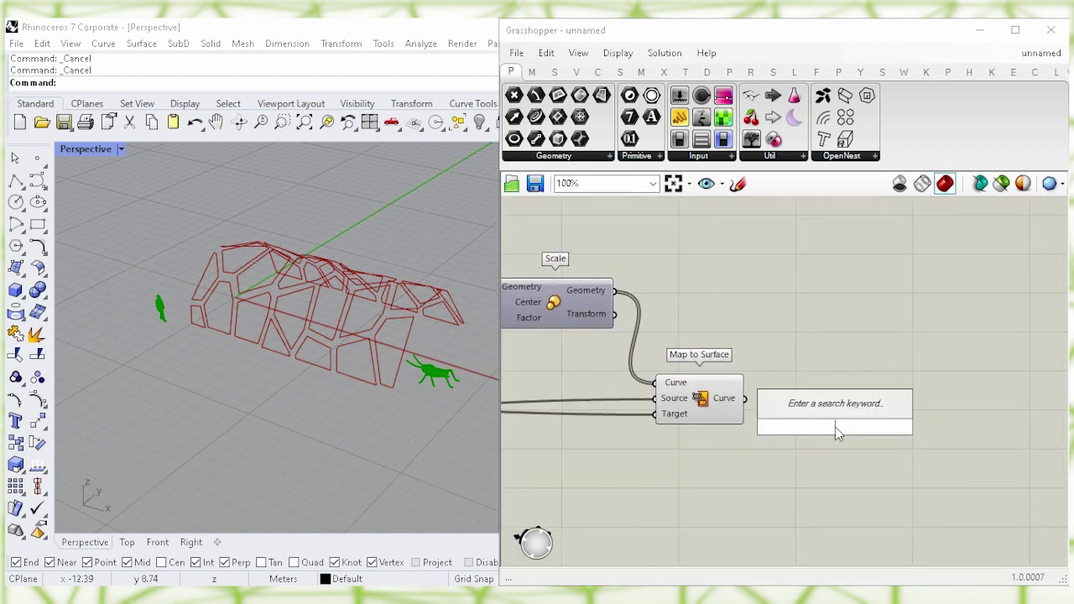
text(surf)
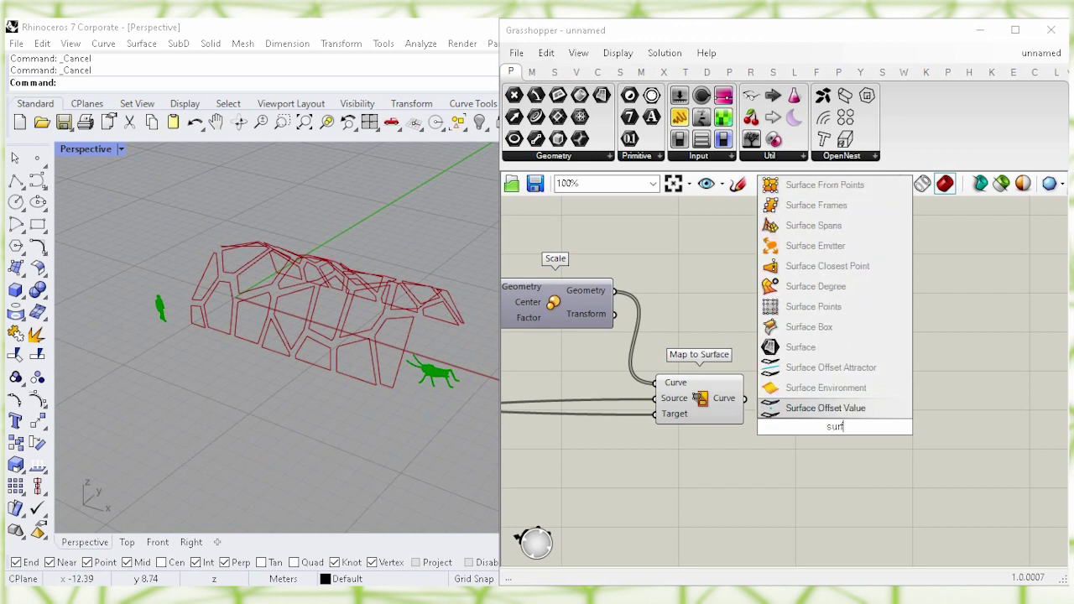
text(ace spl)
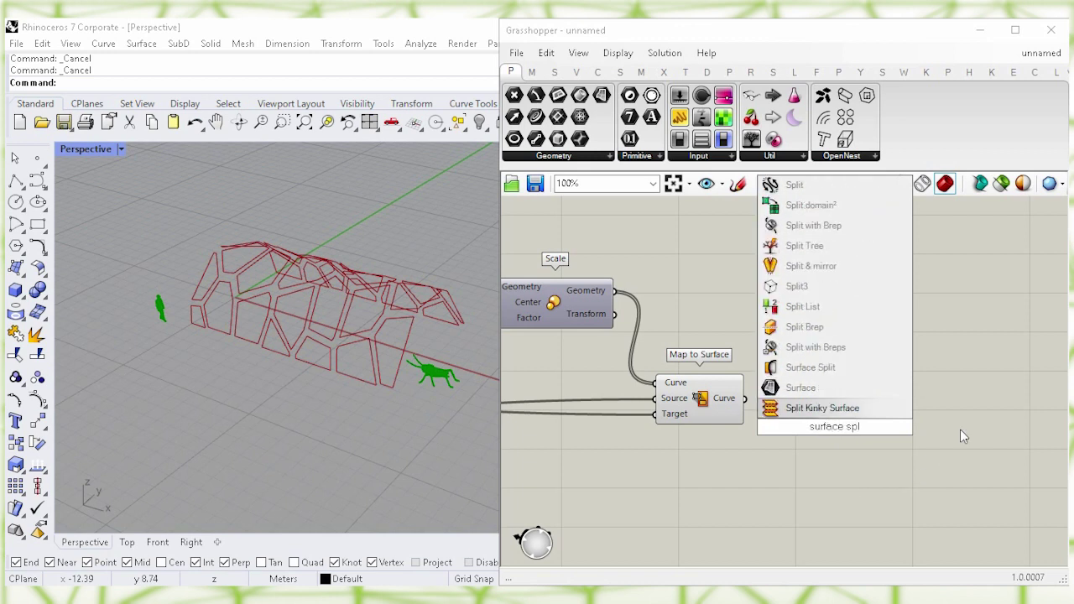
click(895, 373)
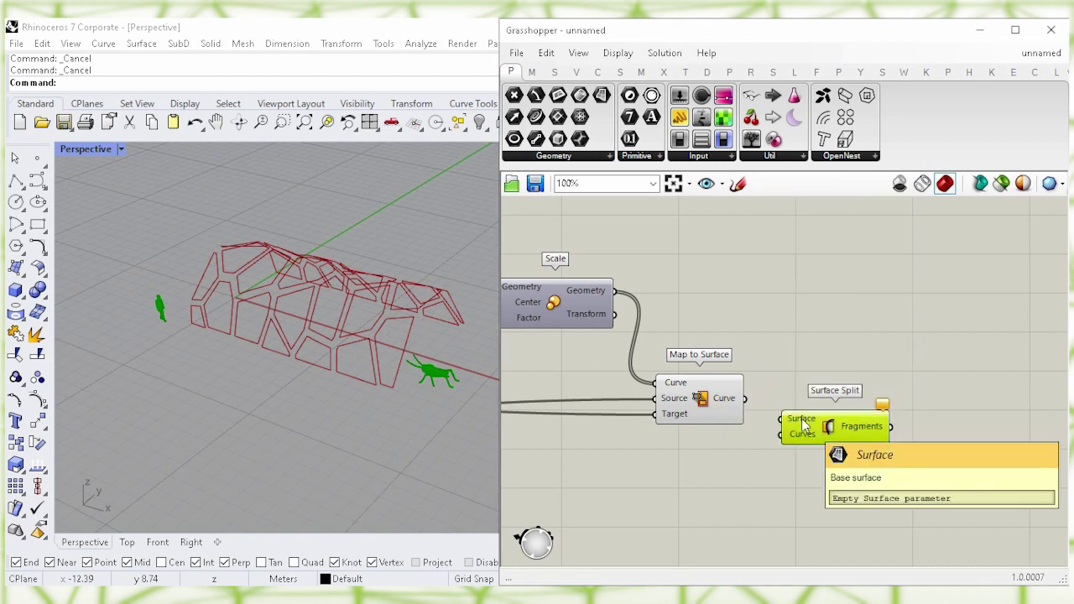
Step: Turn off the Map to Surface preview and connect its Curve output to the Curves input of Surface Split
click(722, 407)
right_click(702, 399)
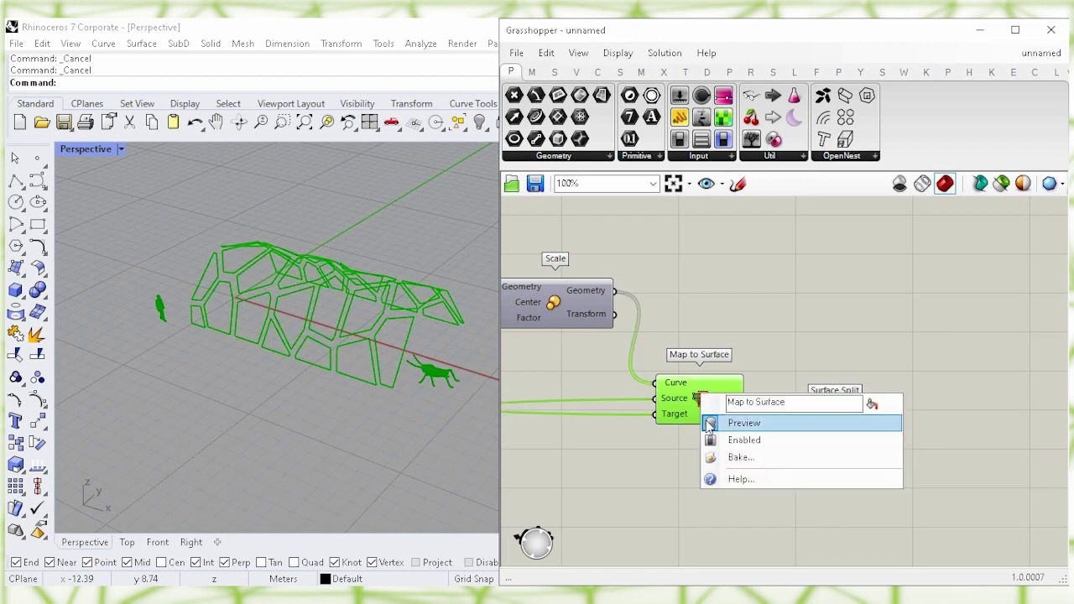
click(862, 423)
drag(745, 399, 810, 436)
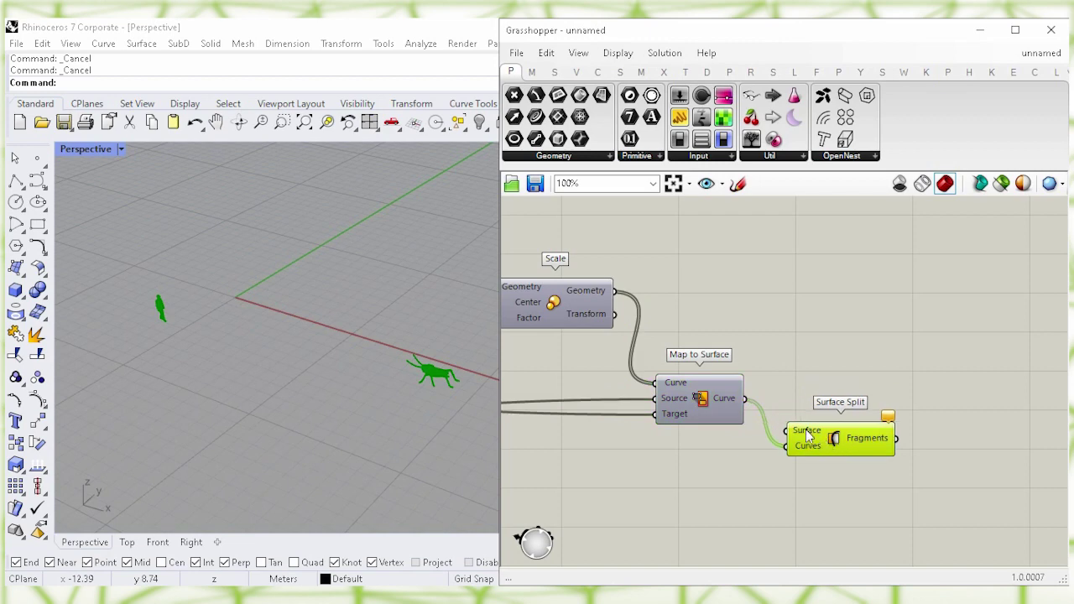
Step: Connect the Extrusion output of Extrude to the Surface input of Surface Split
click(676, 472)
right_drag(677, 472, 840, 444)
mouse_move(666, 437)
right_down()
mouse_move(686, 480)
mouse_move(907, 436)
right_up()
right_drag(676, 473, 898, 457)
mouse_move(593, 318)
right_down()
mouse_move(703, 297)
mouse_move(775, 329)
mouse_move(636, 332)
mouse_move(678, 329)
right_up()
click(562, 377)
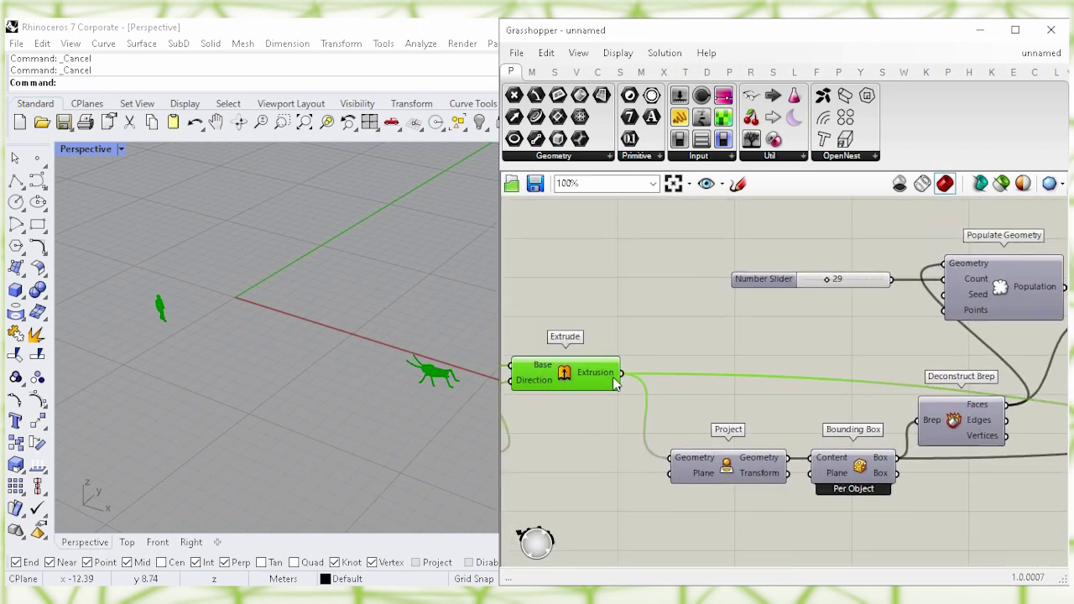
drag(621, 373, 913, 306)
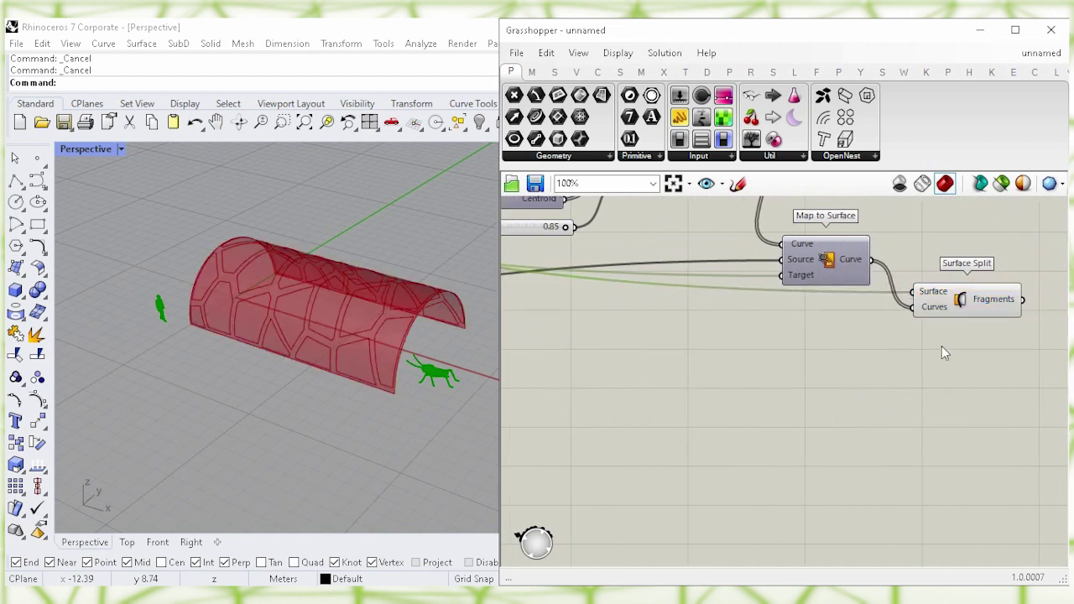
right_drag(966, 389, 568, 455)
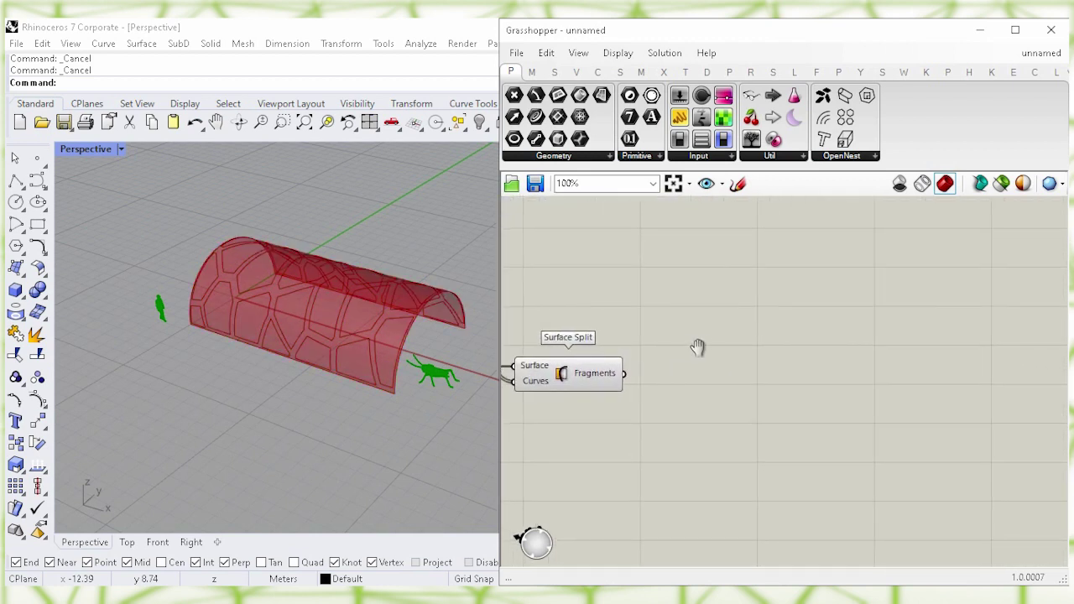
Step: Add a Cull Index component after Surface Split
double_click(741, 339)
text(cull )
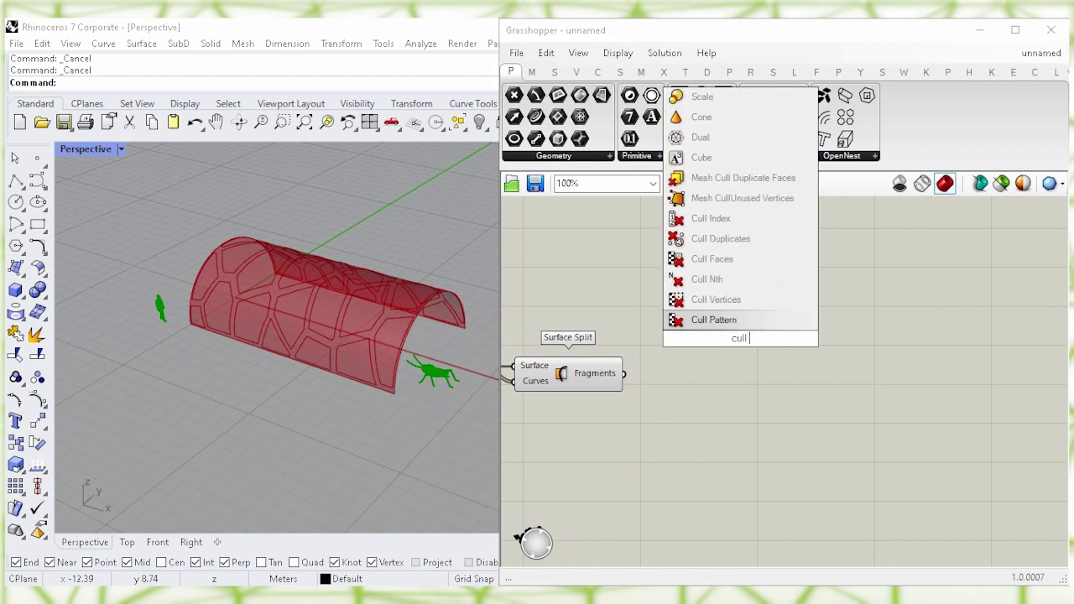
text(in)
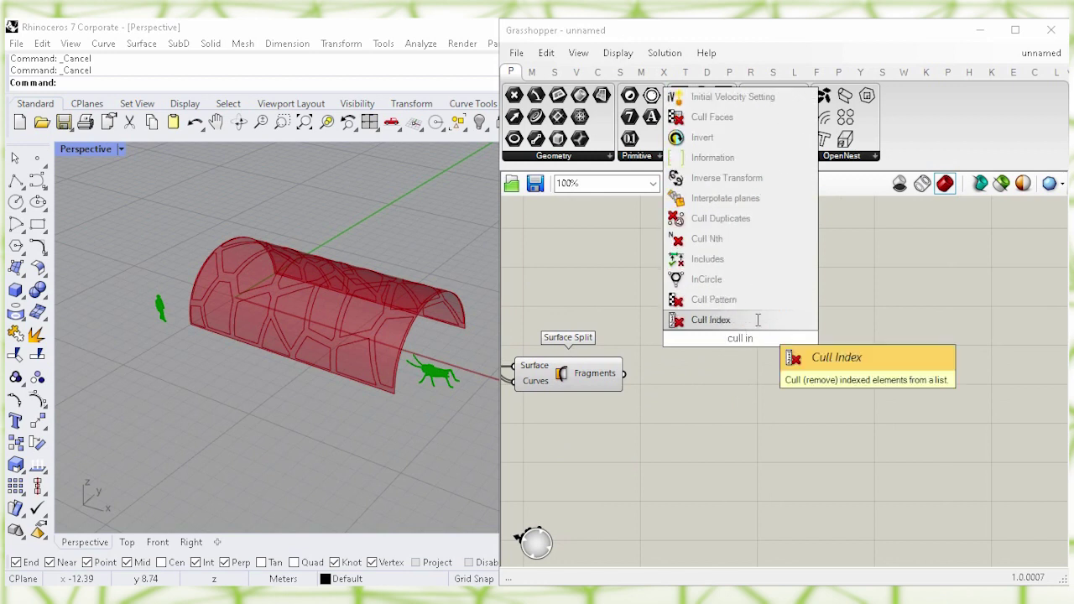
click(758, 325)
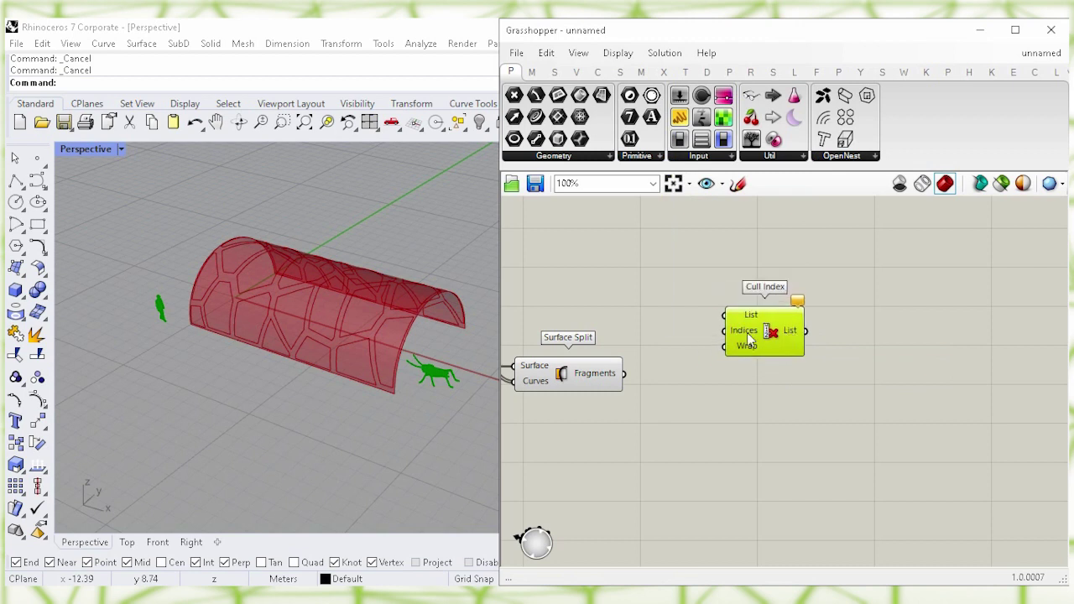
Step: Add a panel containing 0 and connect it to the Indices input of Cull Index
double_click(648, 322)
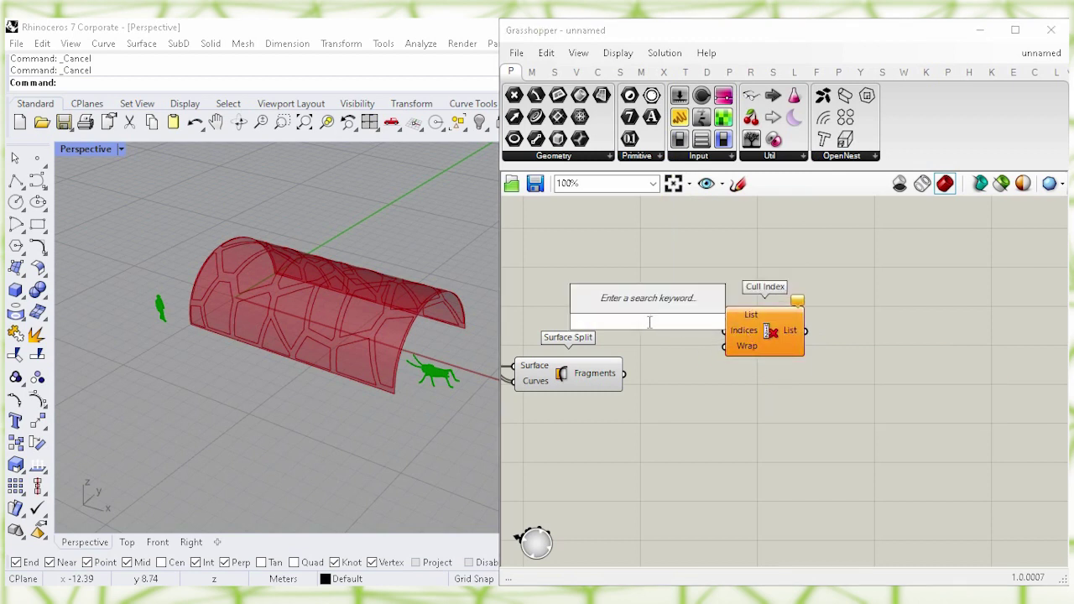
text("0)
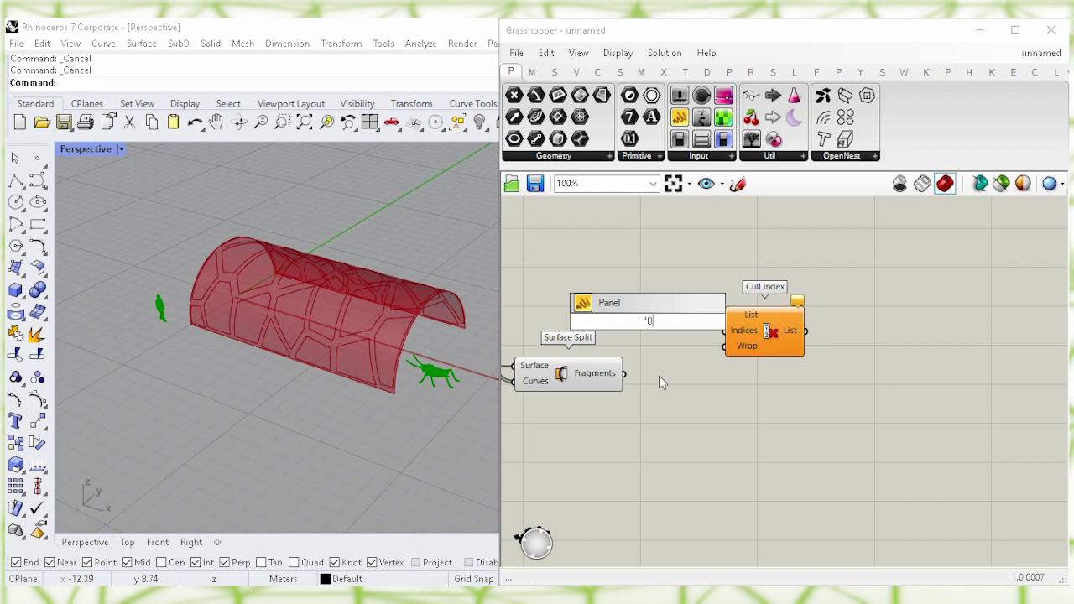
key(Return)
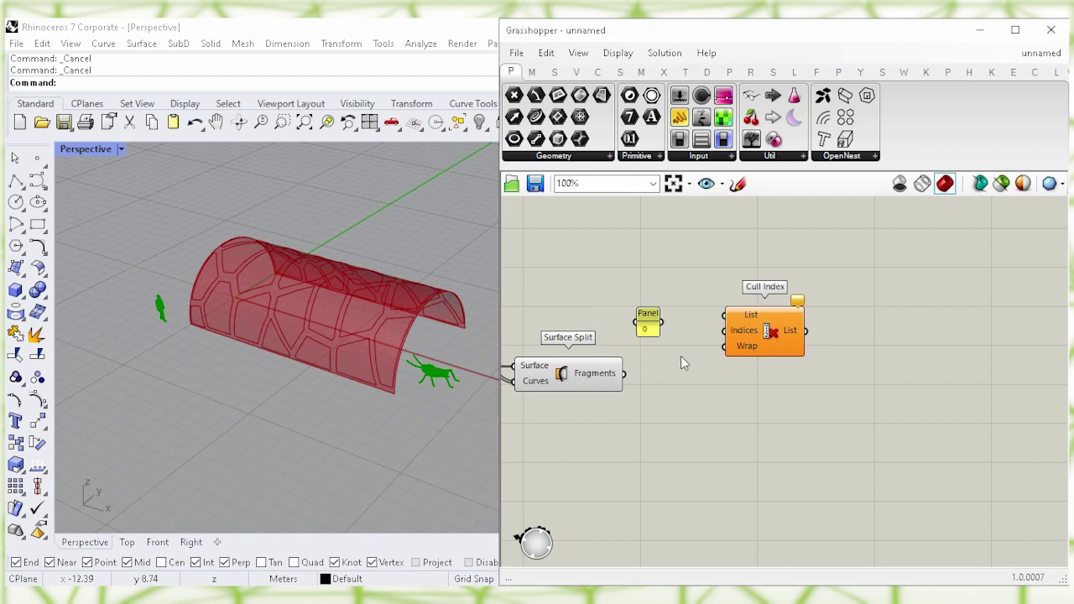
drag(662, 322, 726, 331)
drag(647, 333, 654, 341)
Step: Connect the Fragments output of Surface Split to the List input of Cull Index and turn off the Surface Split preview
click(607, 379)
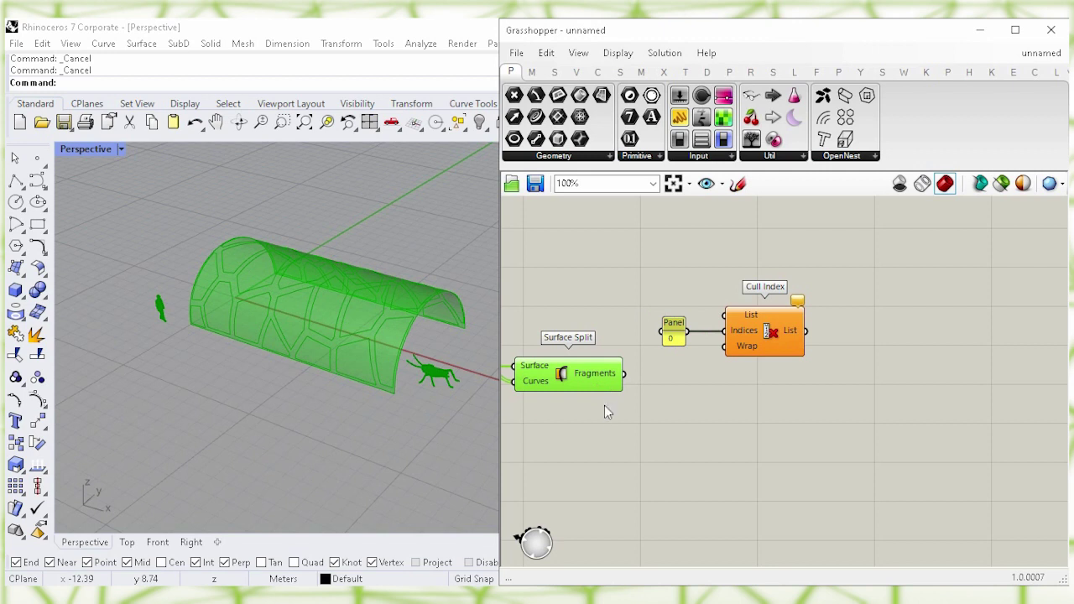
drag(628, 307, 725, 316)
click(658, 271)
click(570, 385)
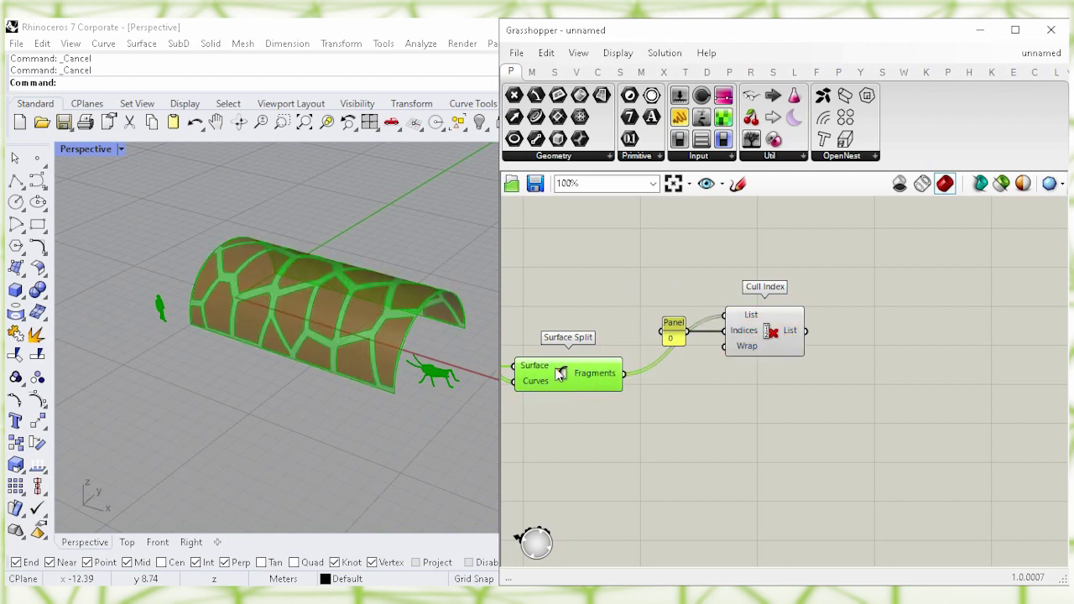
right_click(561, 374)
click(726, 398)
click(763, 345)
click(749, 436)
Step: Add a List Item component directly below Cull Index
double_click(755, 444)
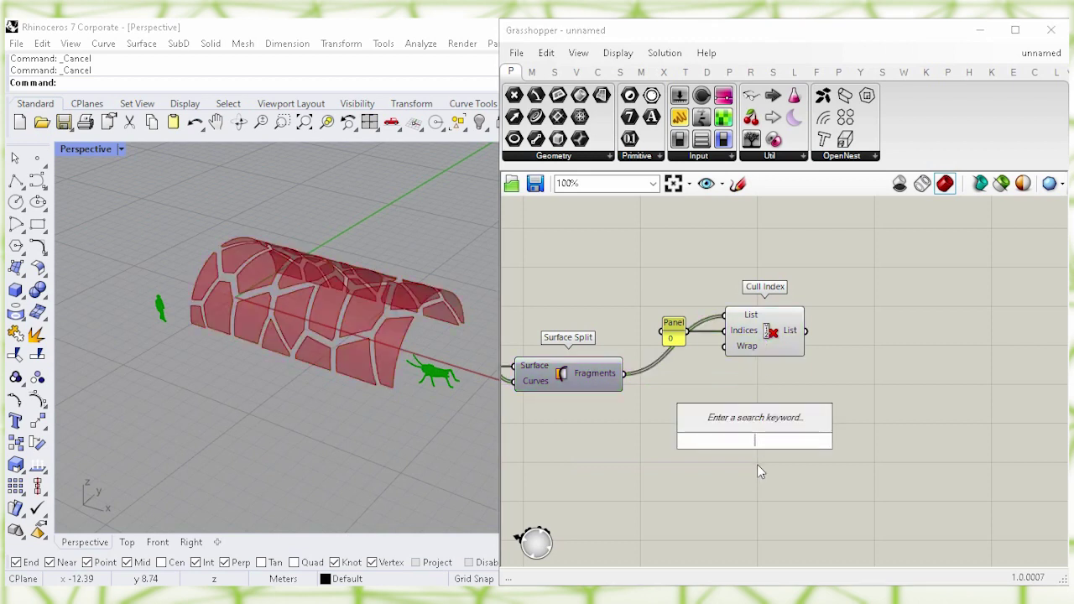
text(list it)
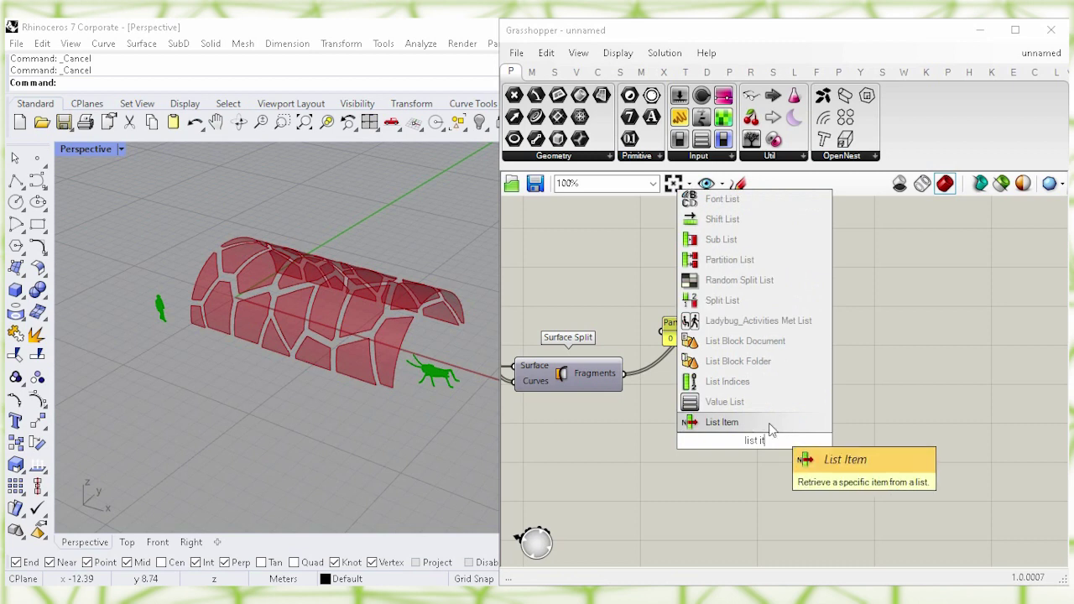
click(769, 423)
drag(780, 429, 777, 412)
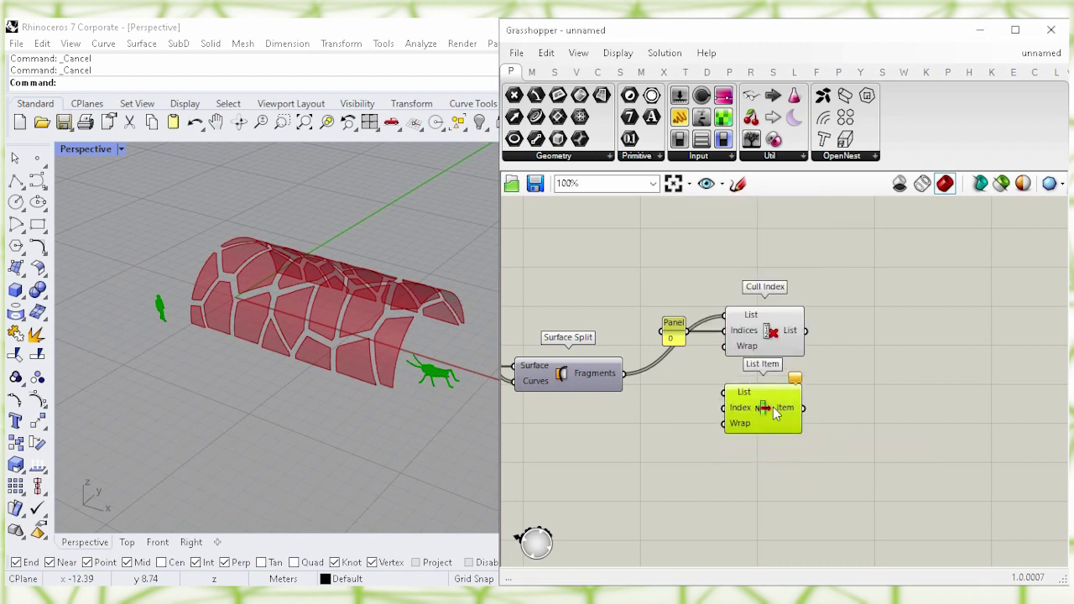
Step: Connect the Surface Split Fragments to the List input of List Item and the 0 panel to its Index input
click(658, 396)
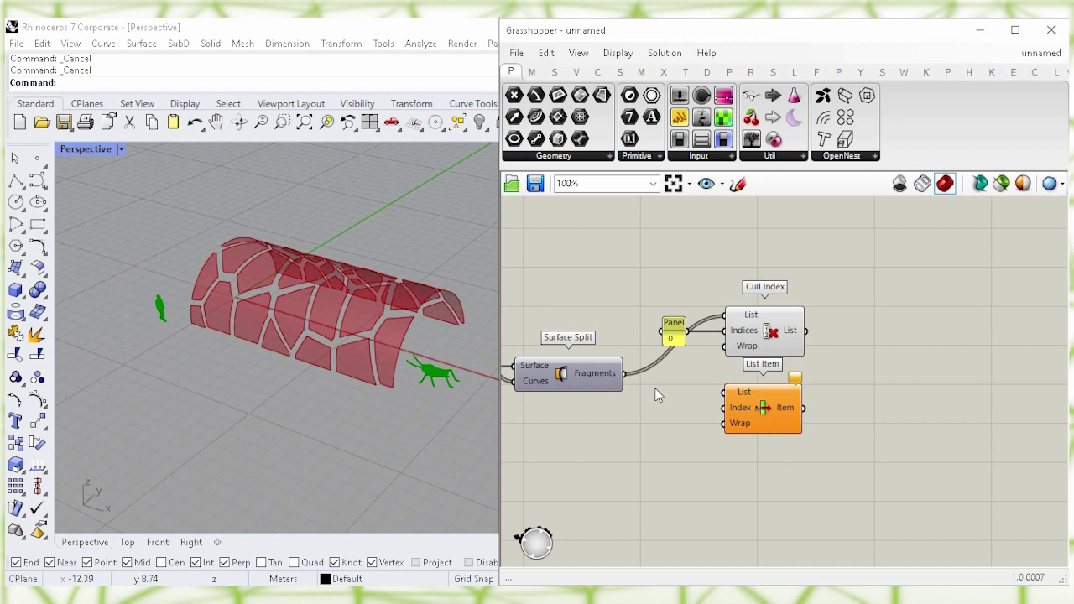
drag(680, 388, 715, 414)
drag(679, 347, 690, 375)
click(773, 331)
click(882, 339)
drag(756, 429, 760, 428)
click(765, 467)
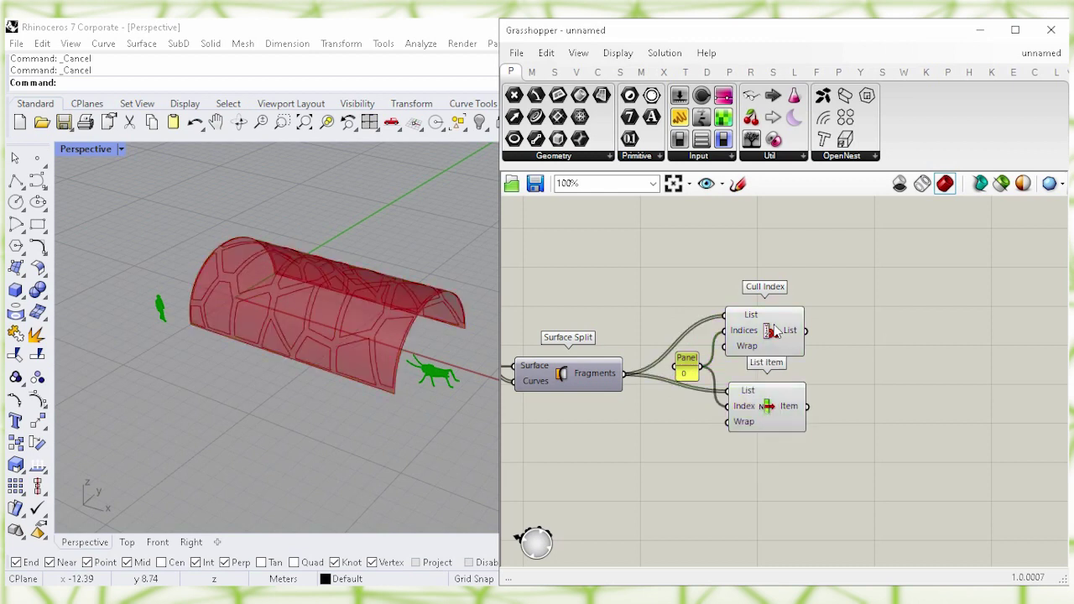
Step: Bake the cell surfaces from Cull Index to Layer 01
click(773, 332)
right_click(773, 331)
click(812, 392)
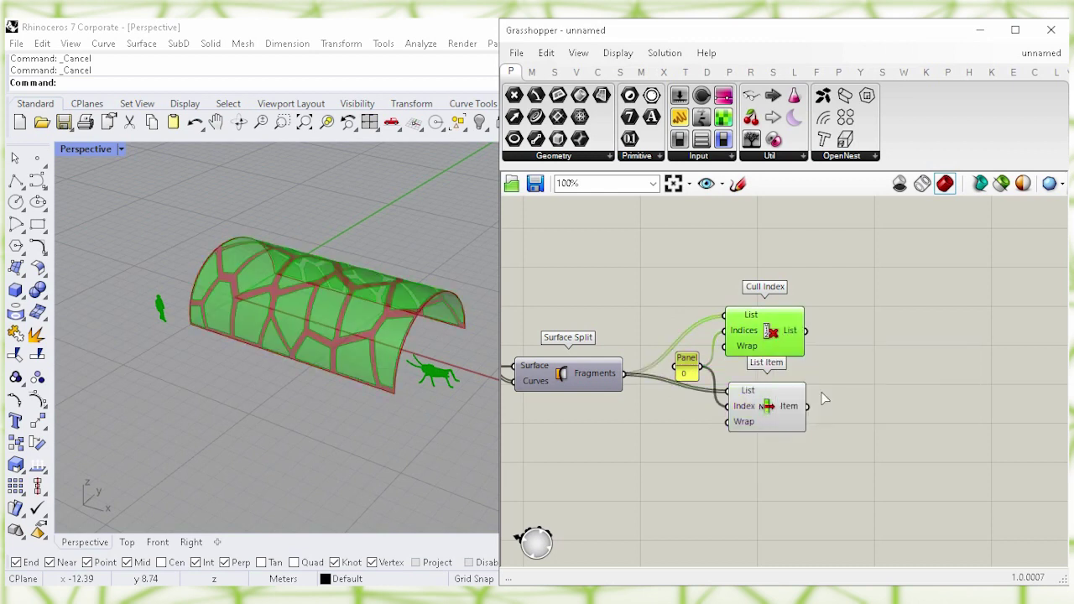
click(812, 288)
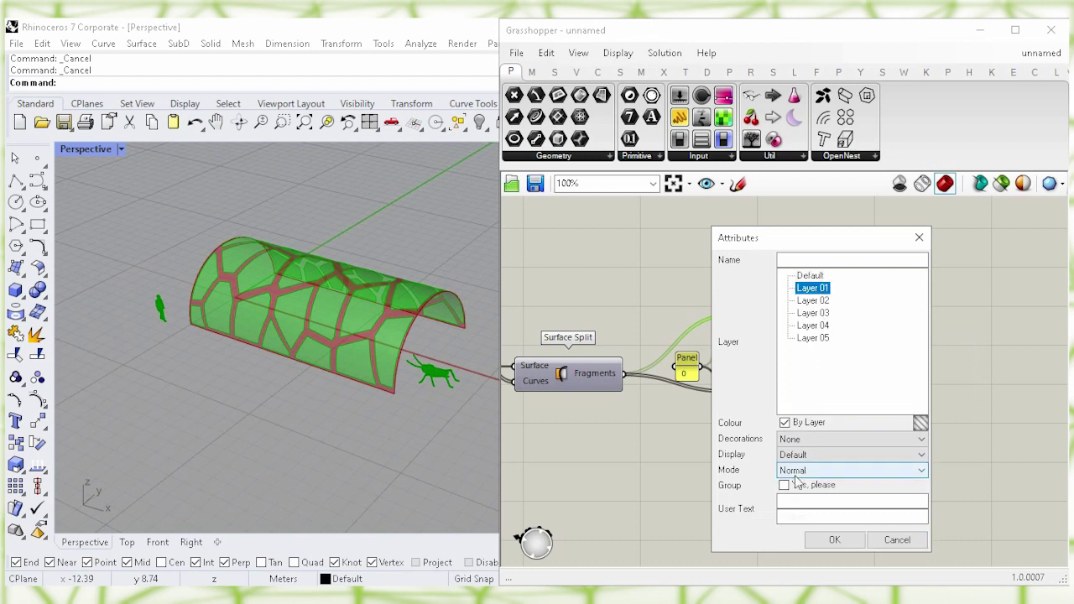
click(835, 540)
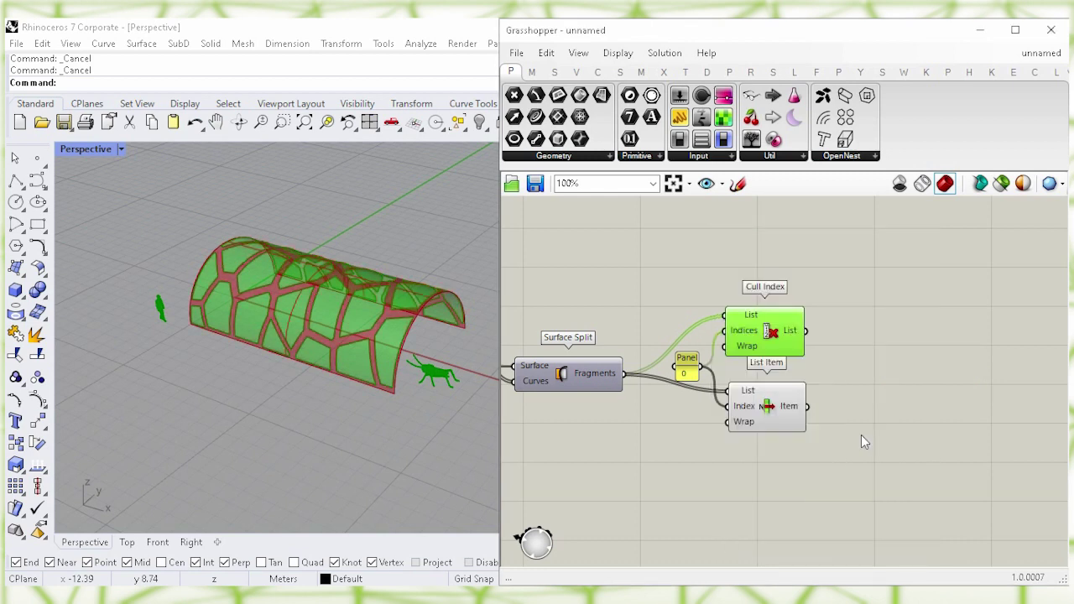
Step: Bake the frame surface from List Item to the Default layer
click(861, 435)
click(759, 419)
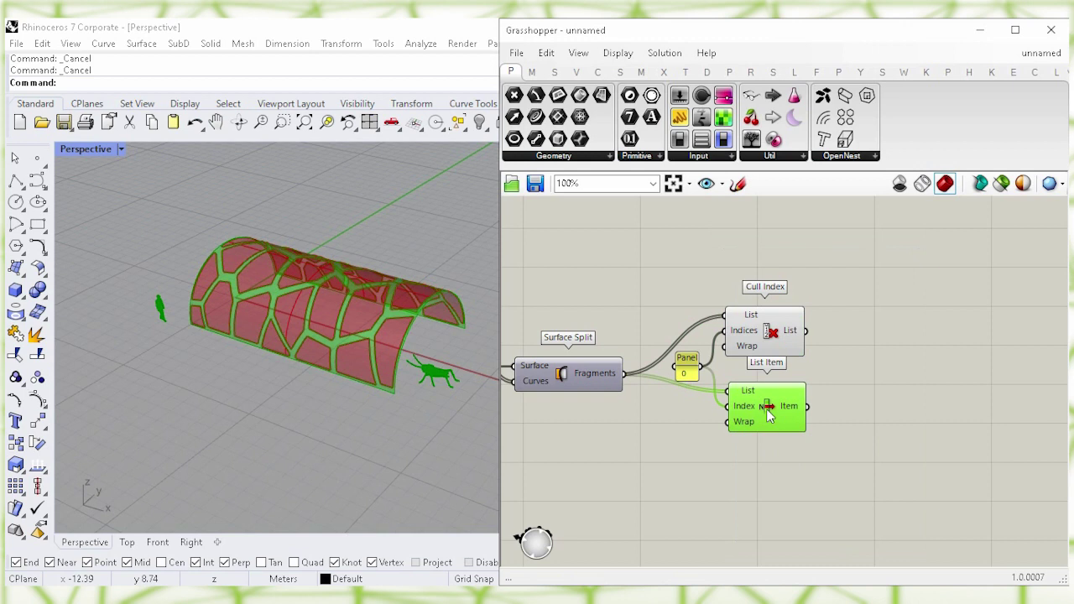
right_click(770, 417)
click(806, 470)
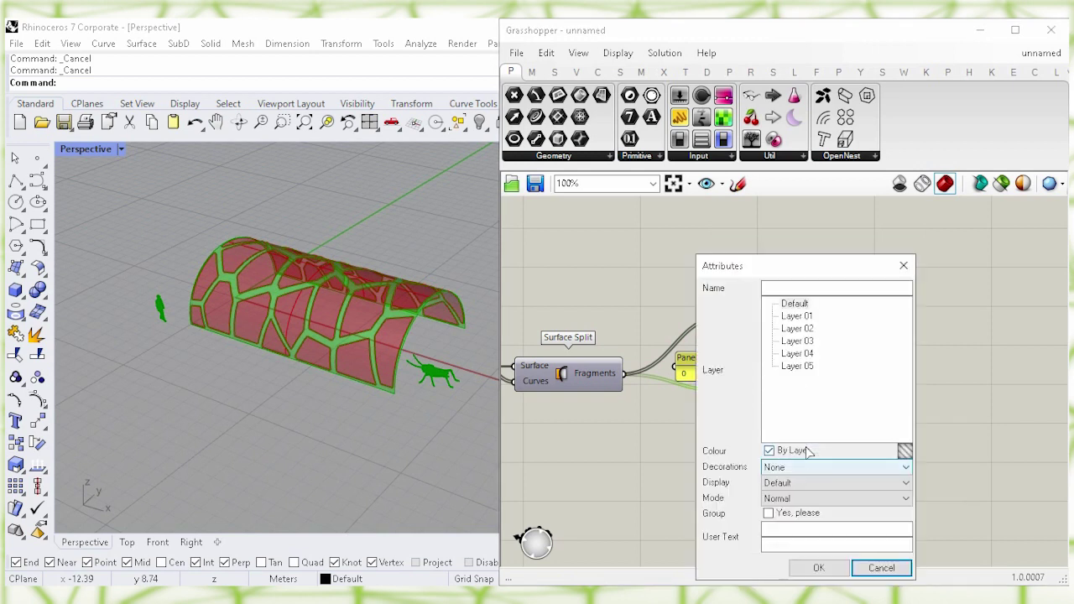
click(795, 304)
click(819, 568)
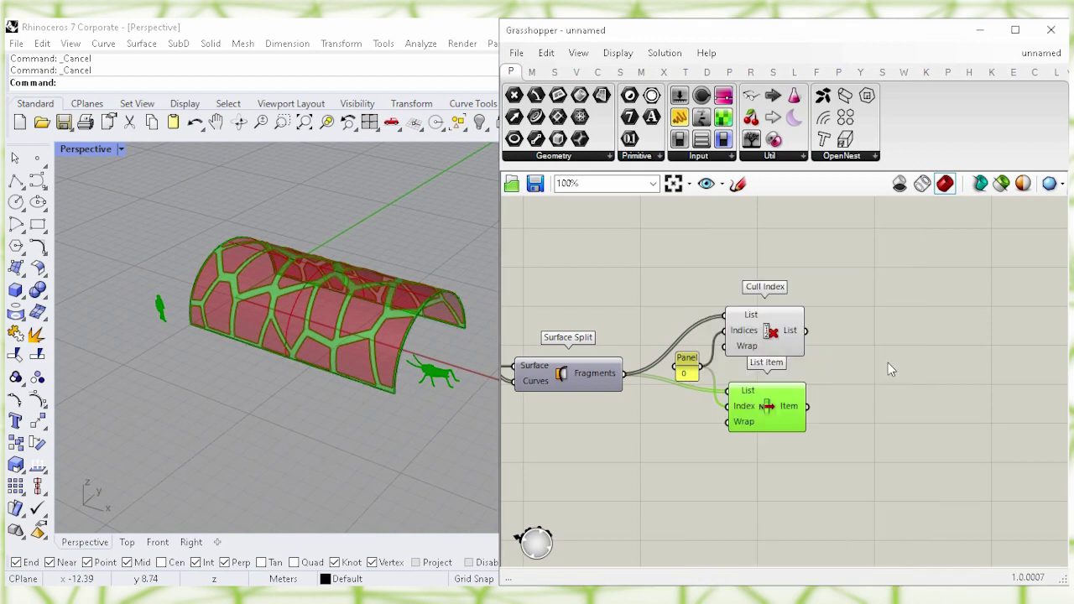
click(888, 363)
Step: Turn off the preview of both Cull Index and List Item
drag(845, 441, 759, 258)
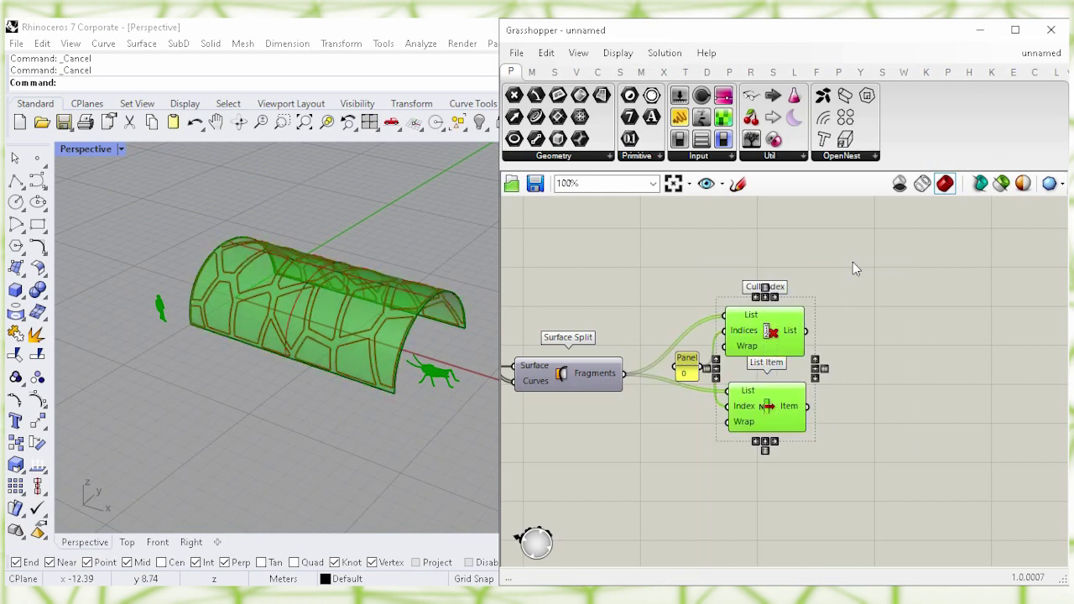
right_click(852, 269)
click(902, 290)
click(879, 286)
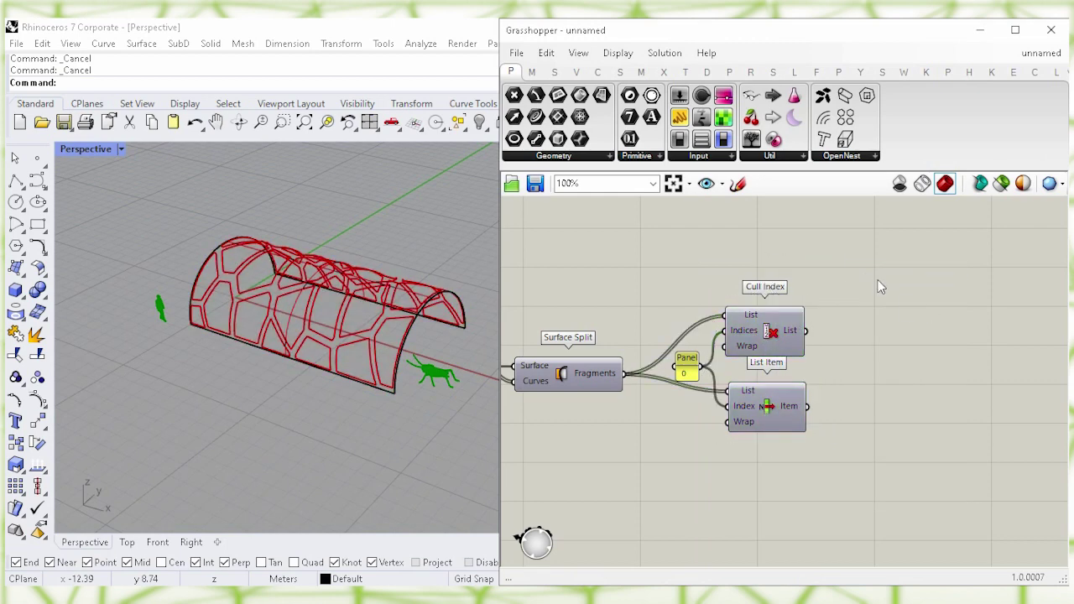
Step: Minimize Grasshopper to return to Rhino and set the Perspective viewport to Shaded display mode
click(979, 30)
right_drag(536, 310, 618, 362)
scroll(545, 352, up, 3)
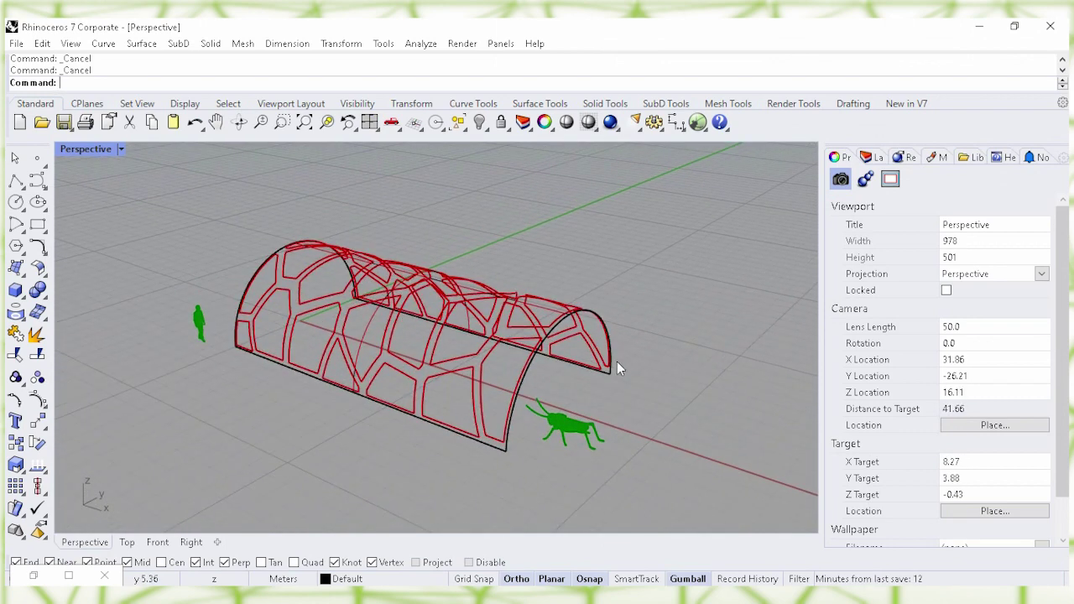
click(611, 375)
click(547, 212)
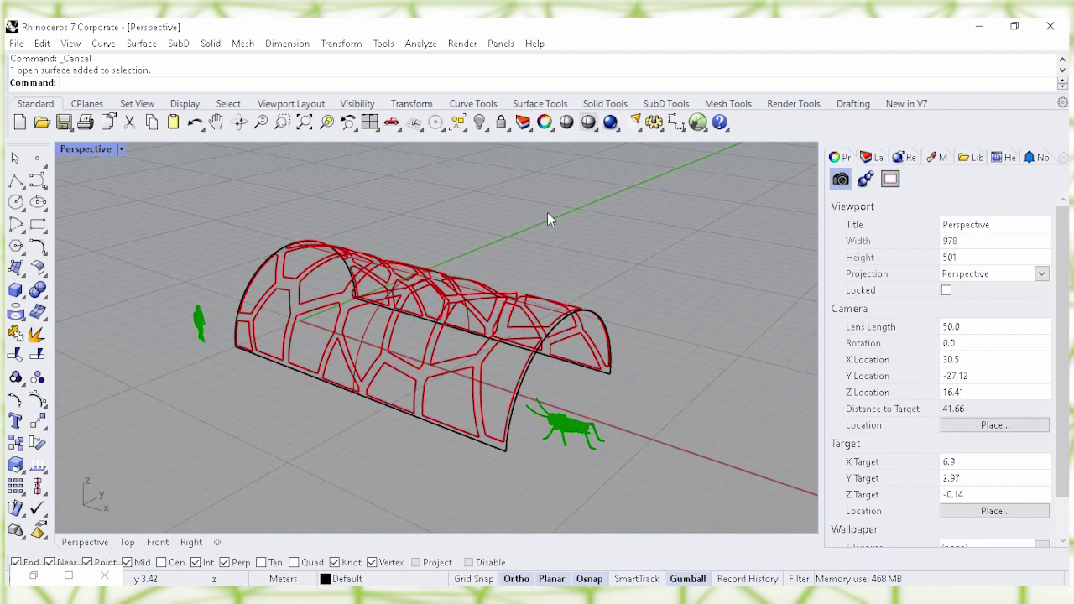
click(121, 149)
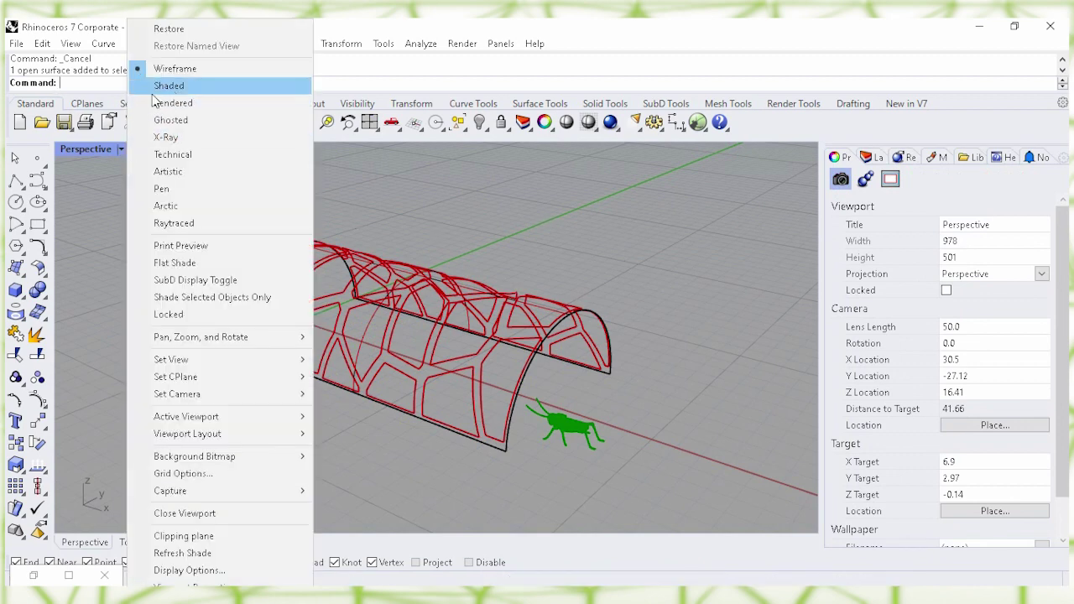
click(214, 87)
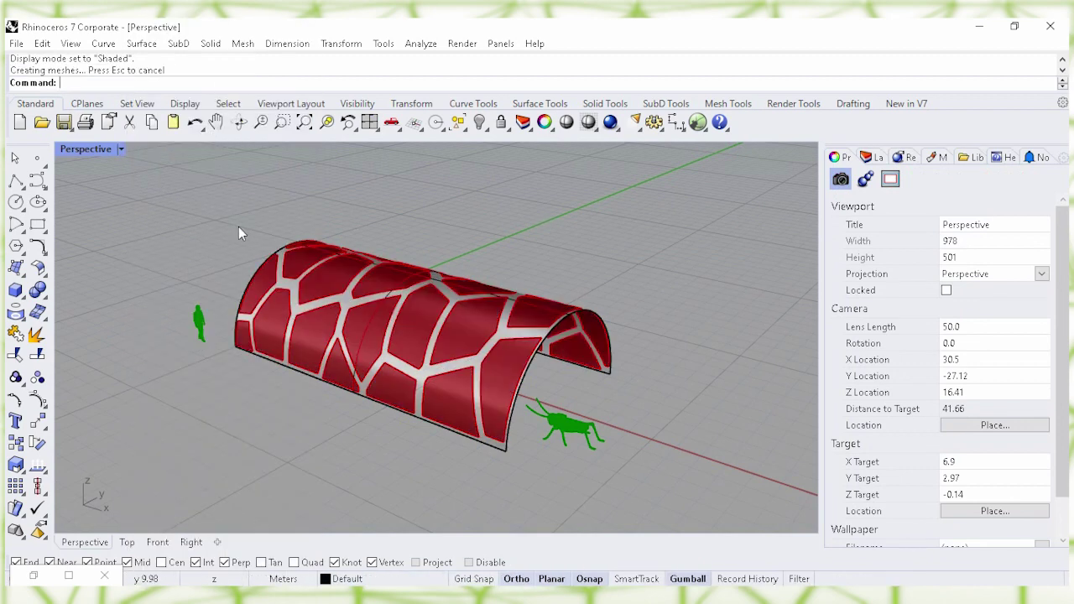
Step: Select all the baked surfaces and turn off their surface isocurves
mouse_move(241, 245)
right_down()
mouse_move(330, 239)
mouse_move(347, 298)
right_up()
key(ctrl+a)
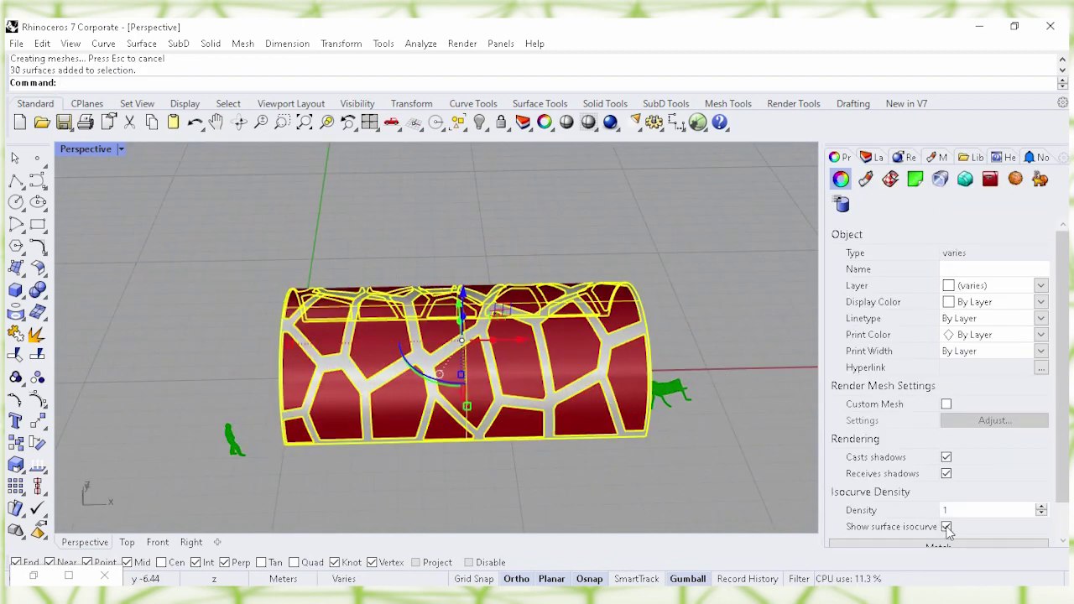
click(728, 457)
right_drag(692, 300, 593, 279)
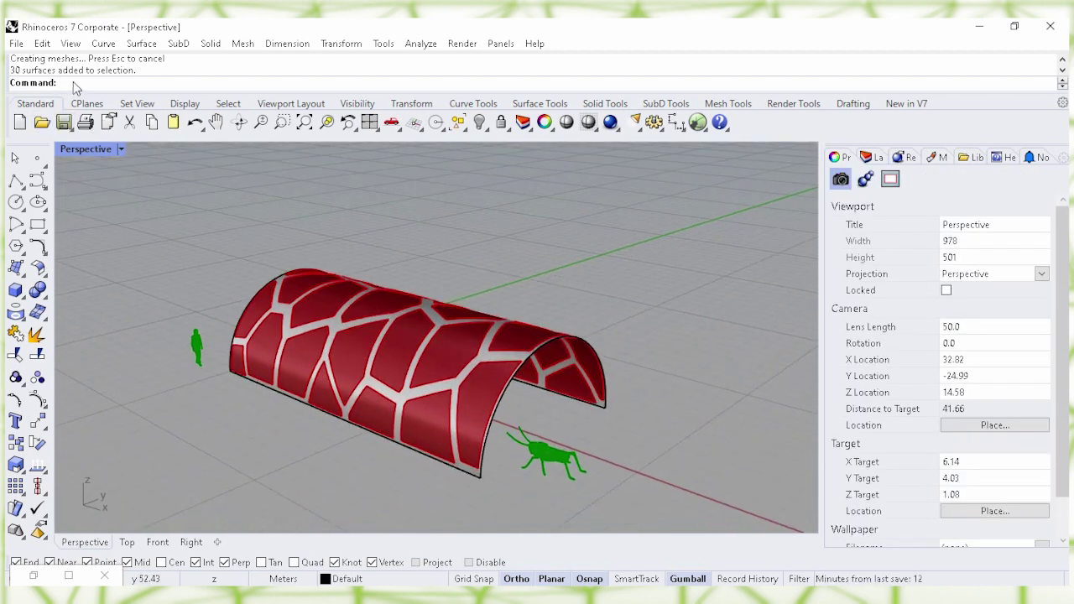
Step: Offset the Voronoi frame surface outward with OffsetSrf as a solid, using distance 1.2 and deleting the input
text(ffsetSrf)
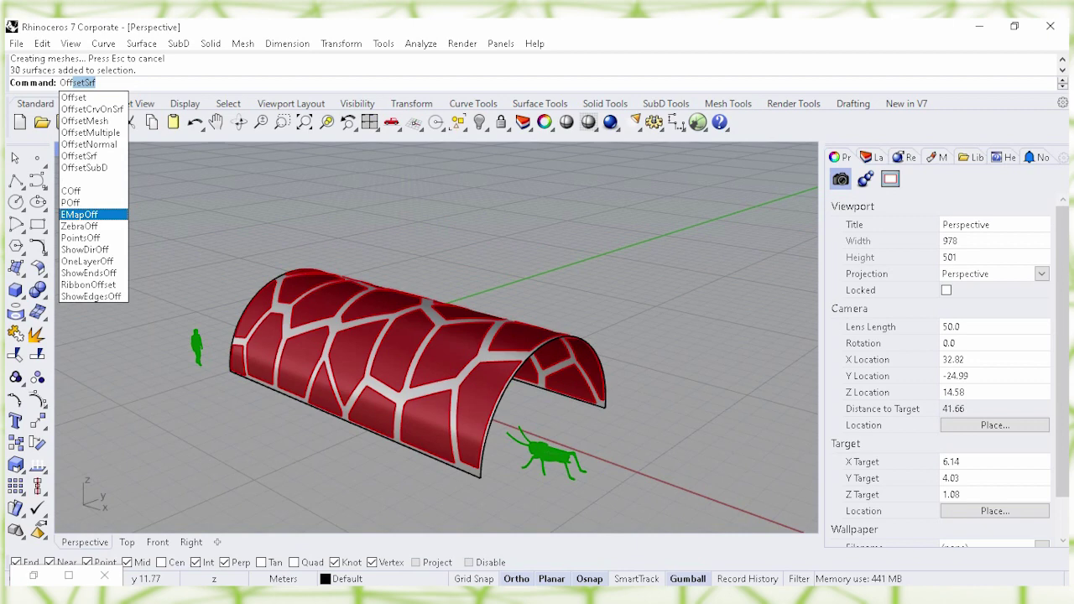
click(107, 157)
click(286, 317)
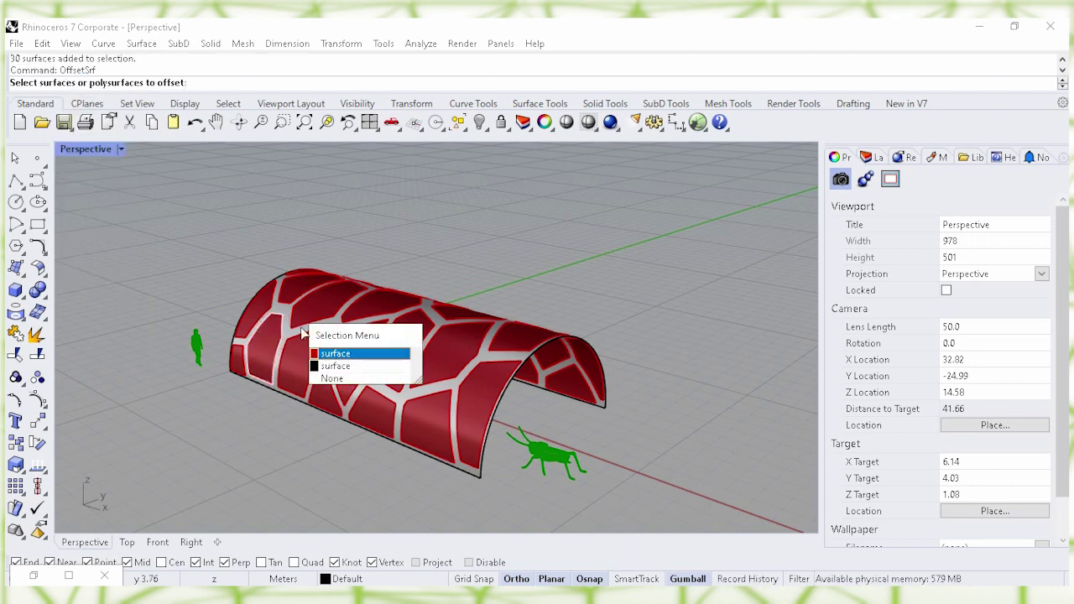
click(336, 366)
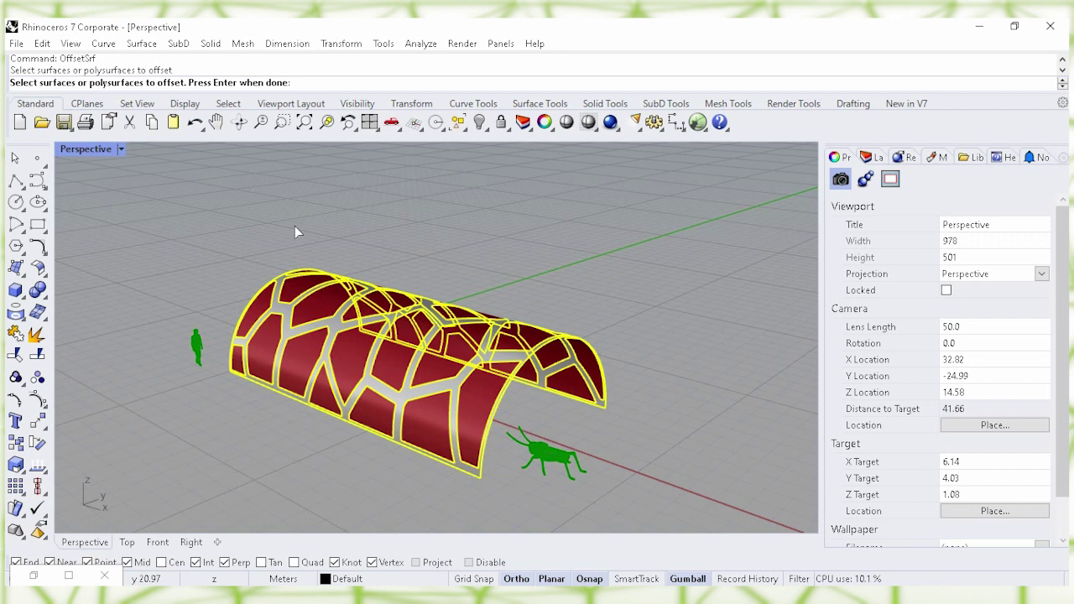
right_click(313, 84)
click(348, 92)
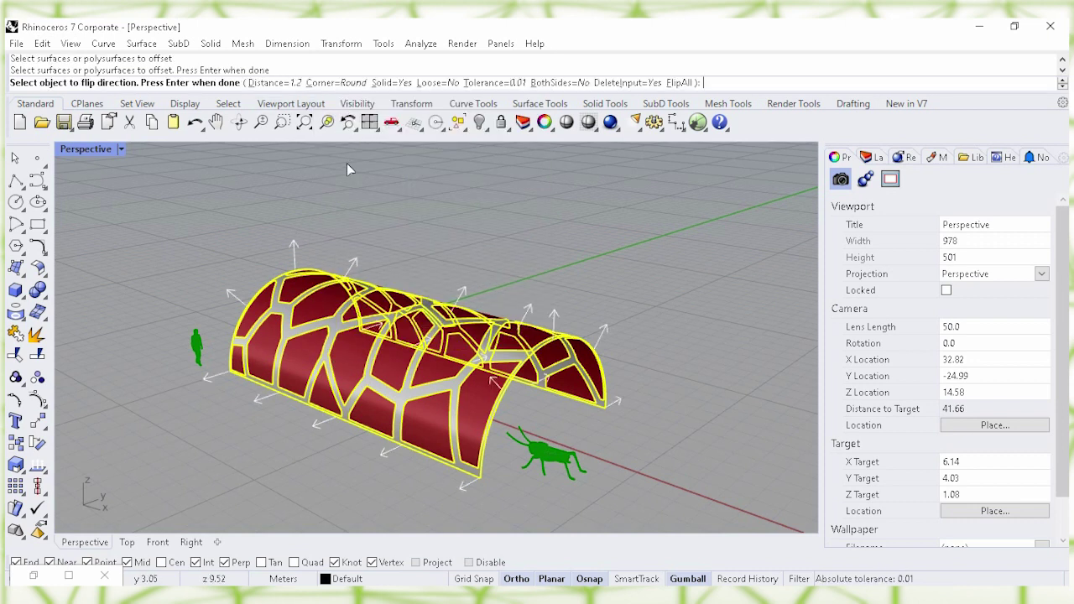
right_click(704, 85)
click(727, 90)
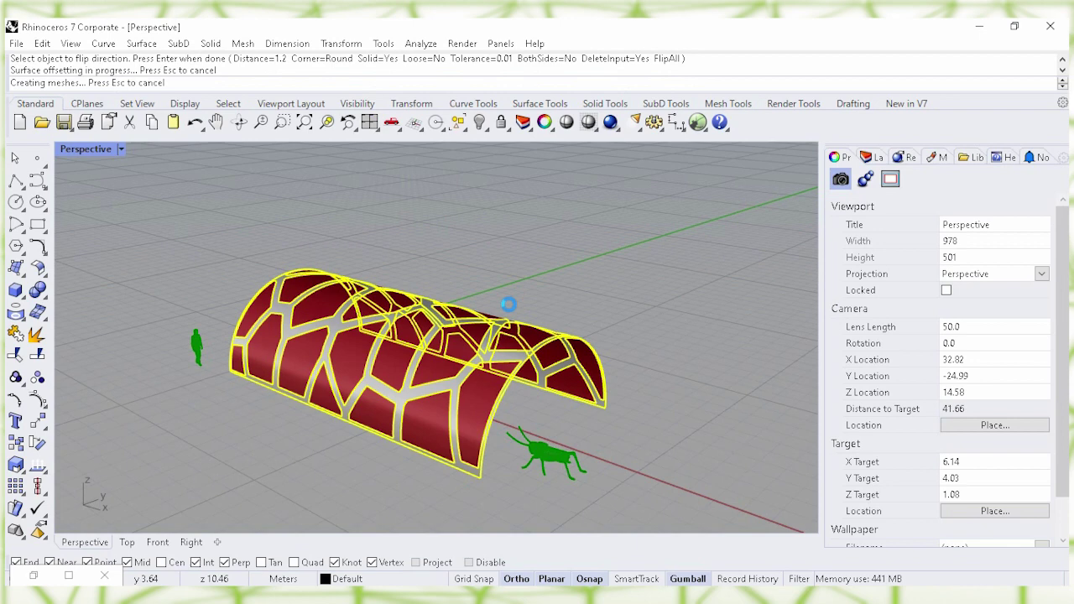
Step: Set the Perspective viewport to Rendered display mode and inspect the thickened vault from above and from its open end
right_drag(443, 302, 394, 285)
scroll(487, 327, up, 3)
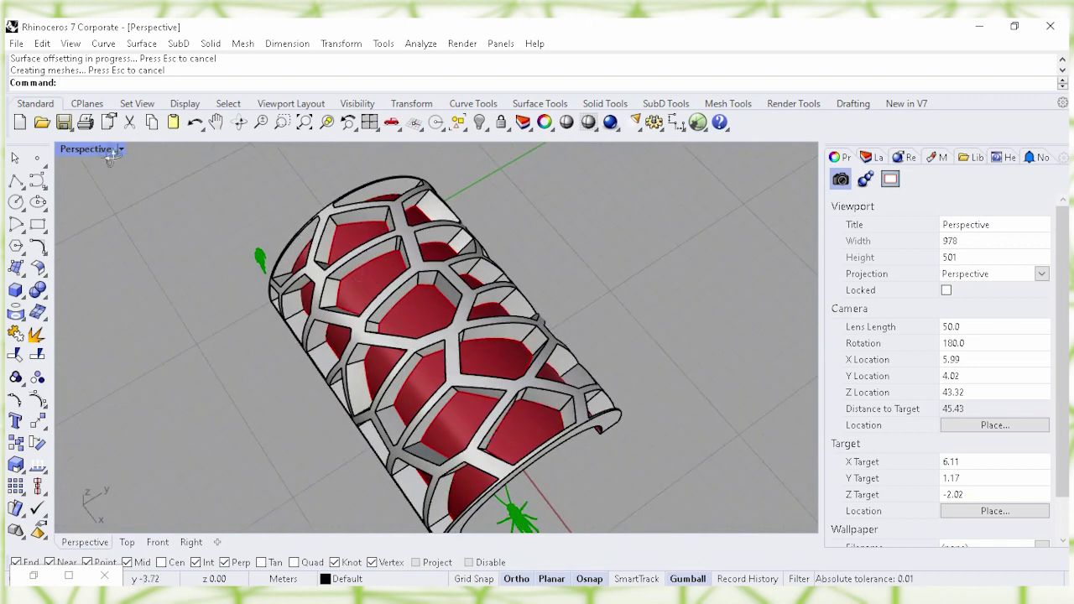
click(121, 149)
click(223, 222)
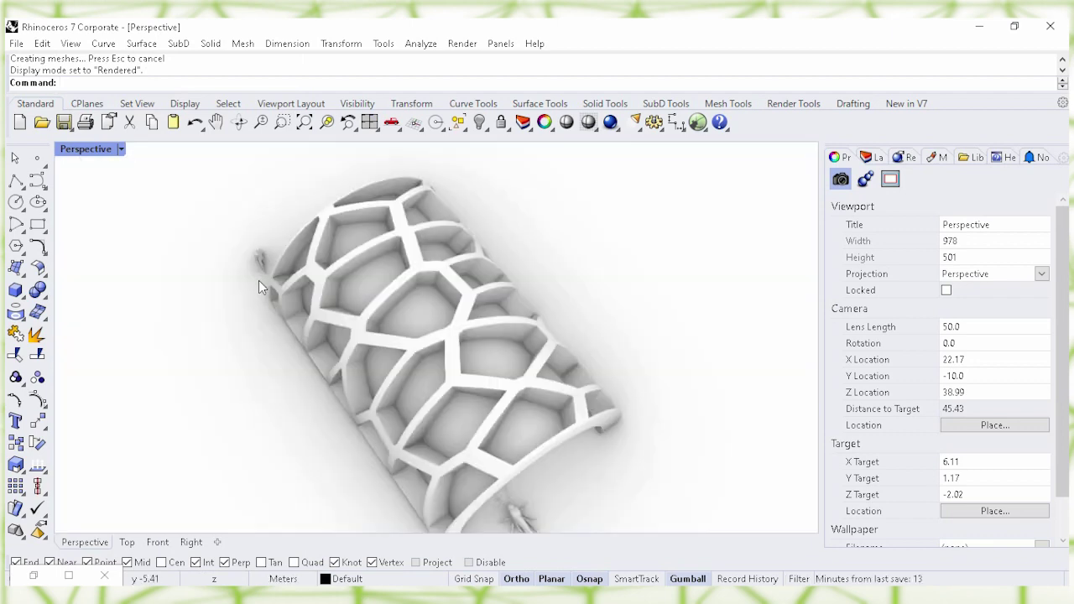
right_drag(318, 274, 372, 289)
scroll(386, 294, up, 2)
right_drag(489, 318, 585, 327)
mouse_move(672, 320)
right_down()
mouse_move(487, 324)
mouse_move(564, 326)
mouse_move(599, 348)
mouse_move(471, 338)
mouse_move(555, 340)
mouse_move(547, 308)
mouse_move(533, 316)
mouse_move(523, 305)
right_up()
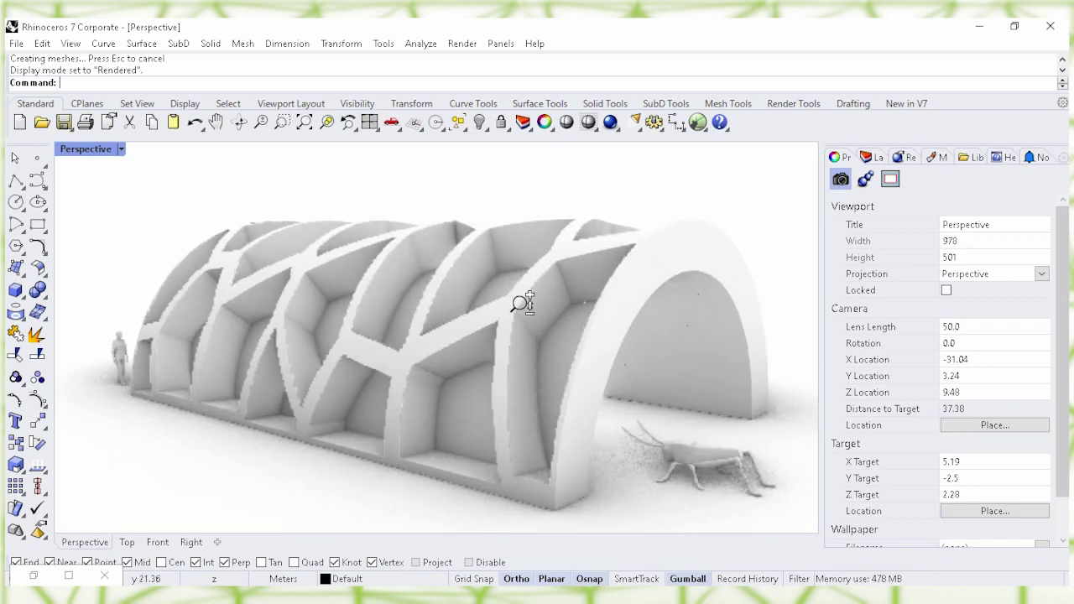